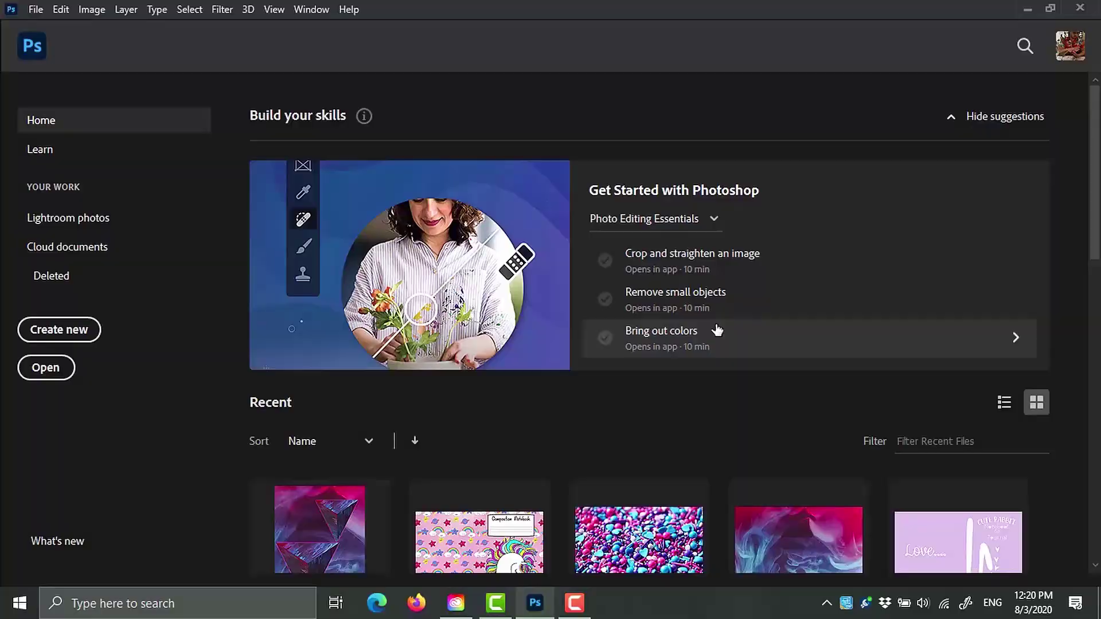
Create a new Tabloid print document (279.4 × 431.8 mm, 300 ppi) with units in millimetres.
{"action": "left_click", "coordinate": [82, 338]}
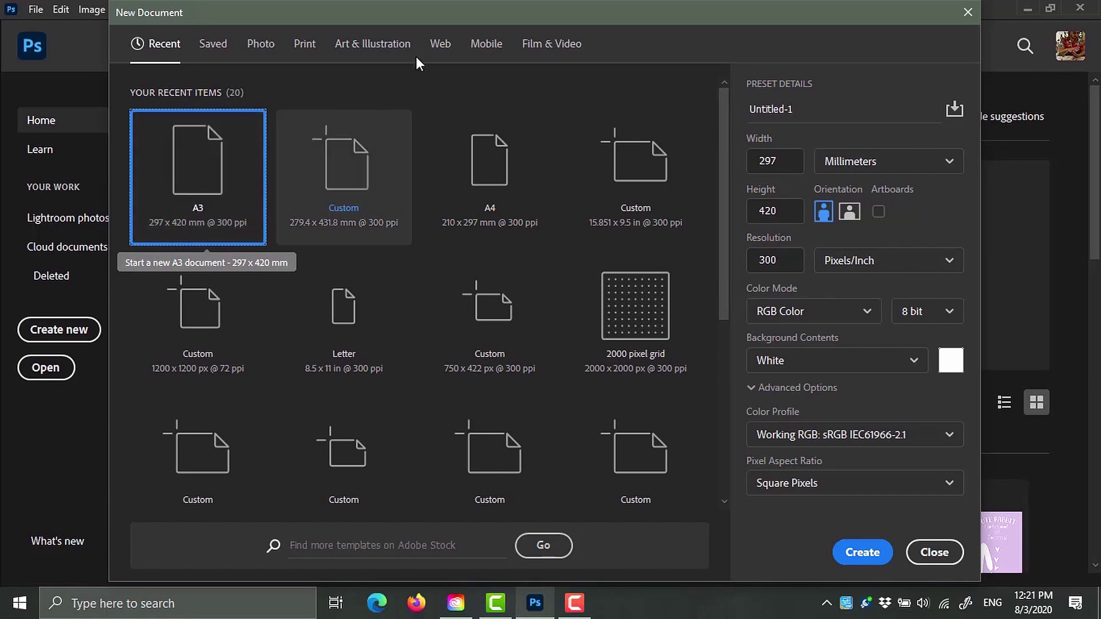
{"action": "left_click", "coordinate": [299, 46]}
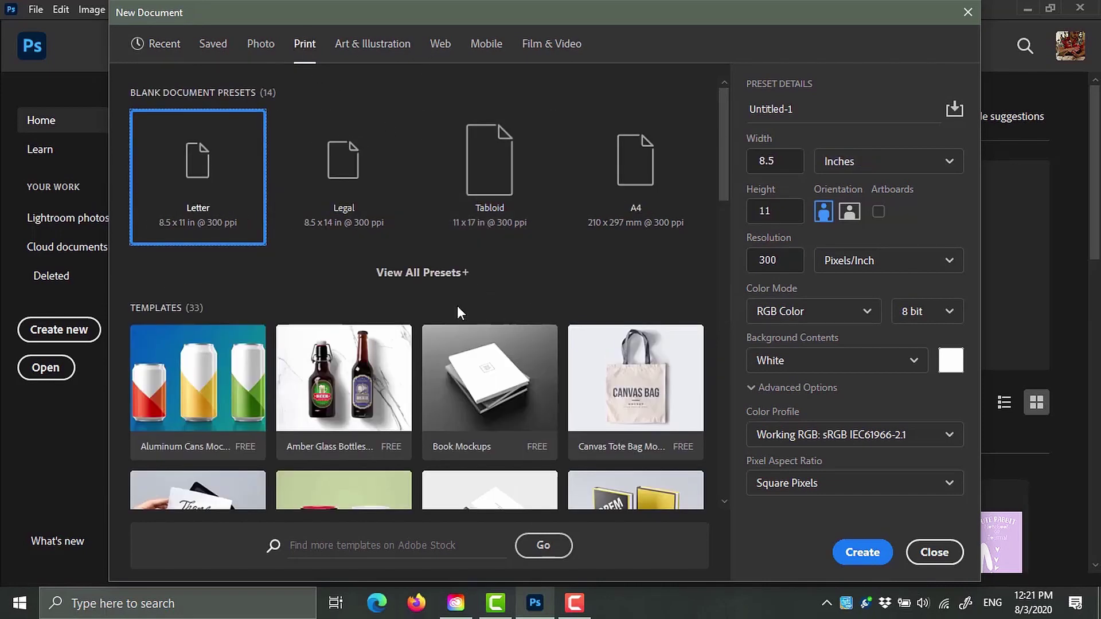
{"action": "left_click", "coordinate": [453, 286]}
{"action": "left_click", "coordinate": [500, 197]}
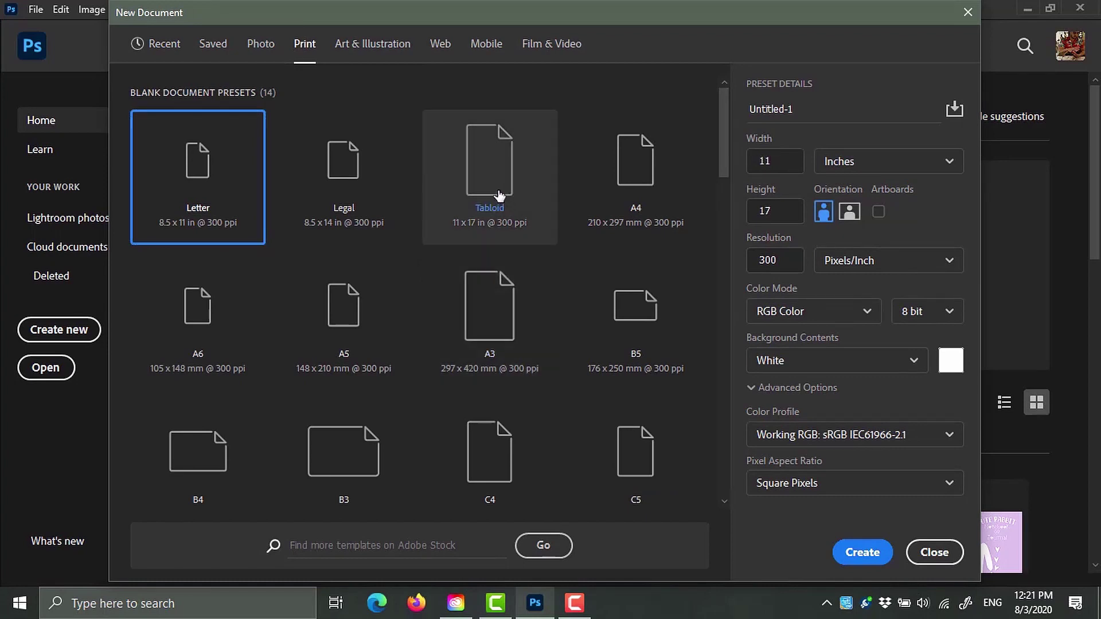
{"action": "left_click", "coordinate": [493, 334]}
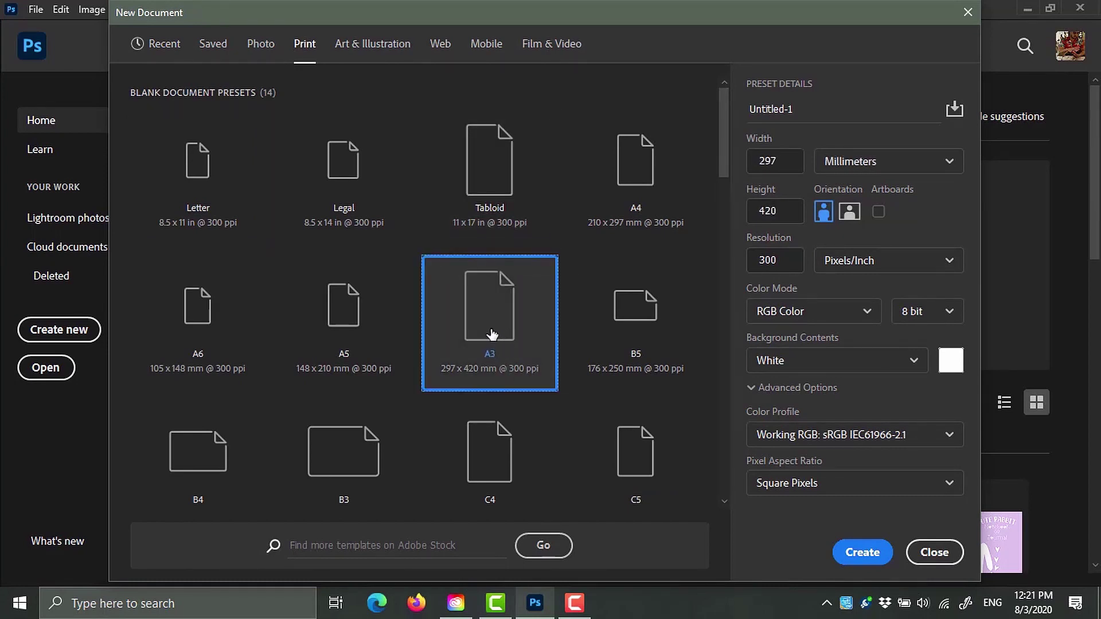
{"action": "left_click", "coordinate": [493, 186]}
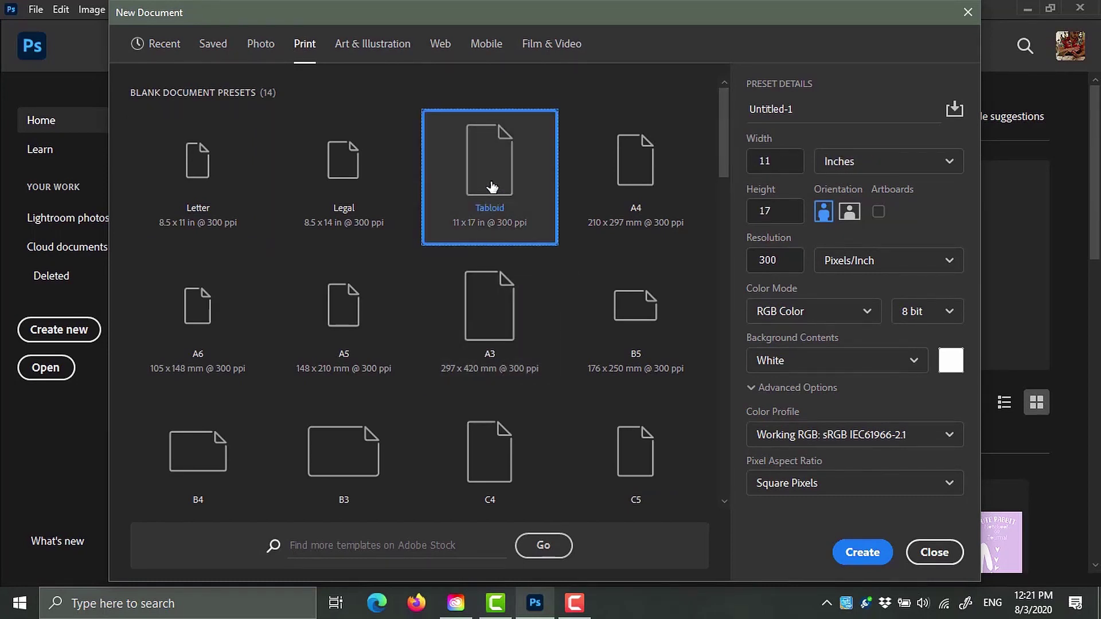
{"action": "left_click", "coordinate": [912, 163]}
{"action": "left_click", "coordinate": [883, 278]}
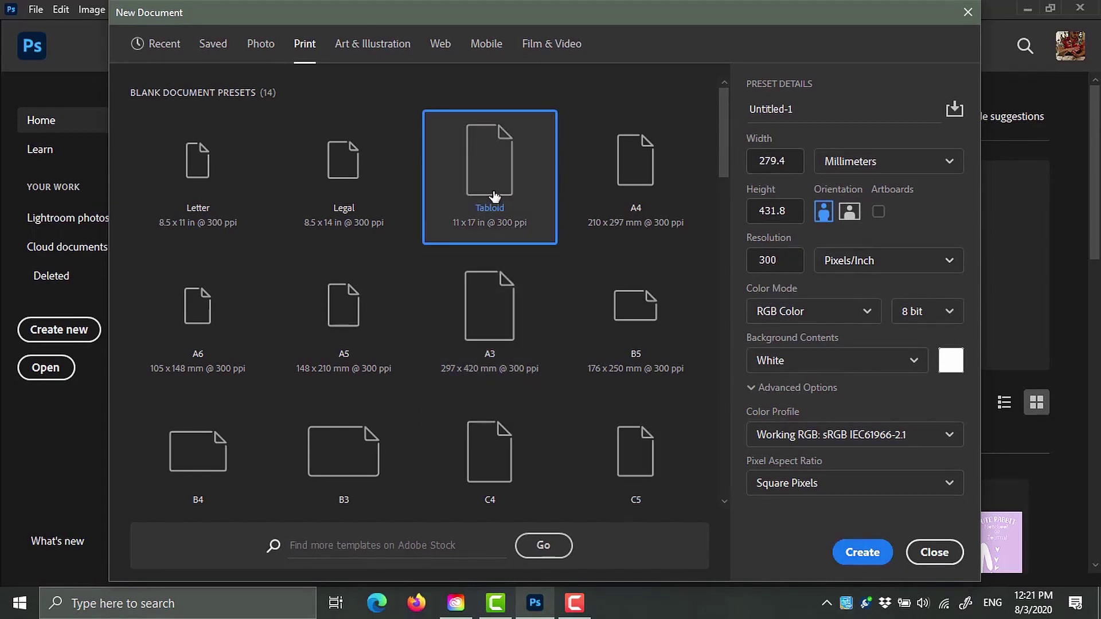
{"action": "left_click", "coordinate": [863, 558]}
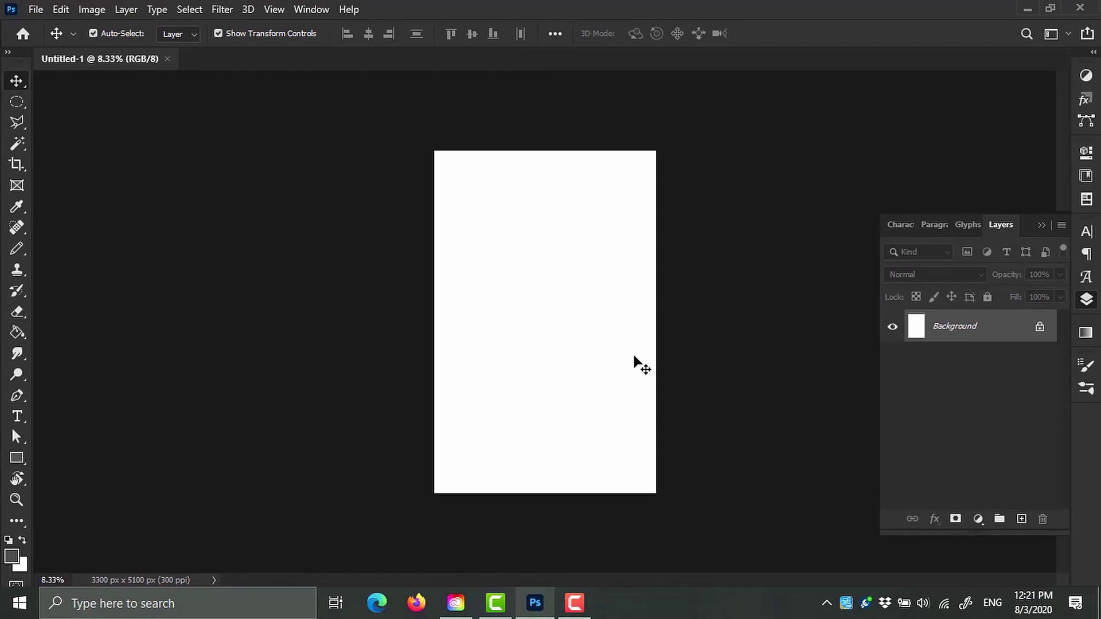
Draw a grey rectangle shape of exactly 1082 × 1476 px on the page.
{"action": "left_click", "coordinate": [1042, 225]}
{"action": "scroll", "coordinate": [583, 365], "scroll_direction": "up", "scroll_amount": 2}
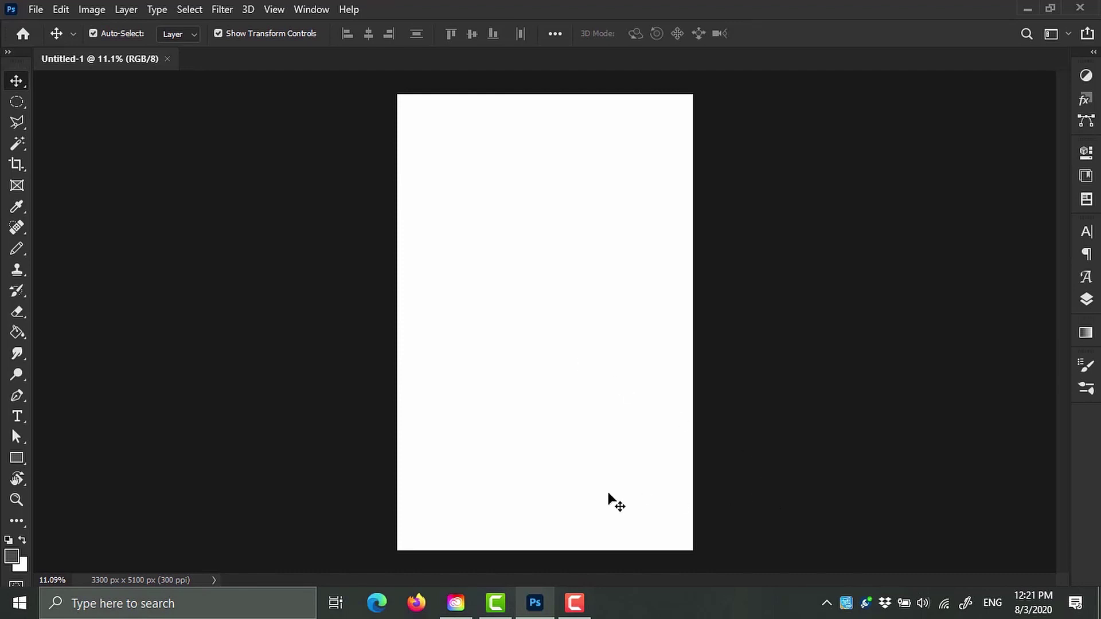
{"action": "key", "text": "u"}
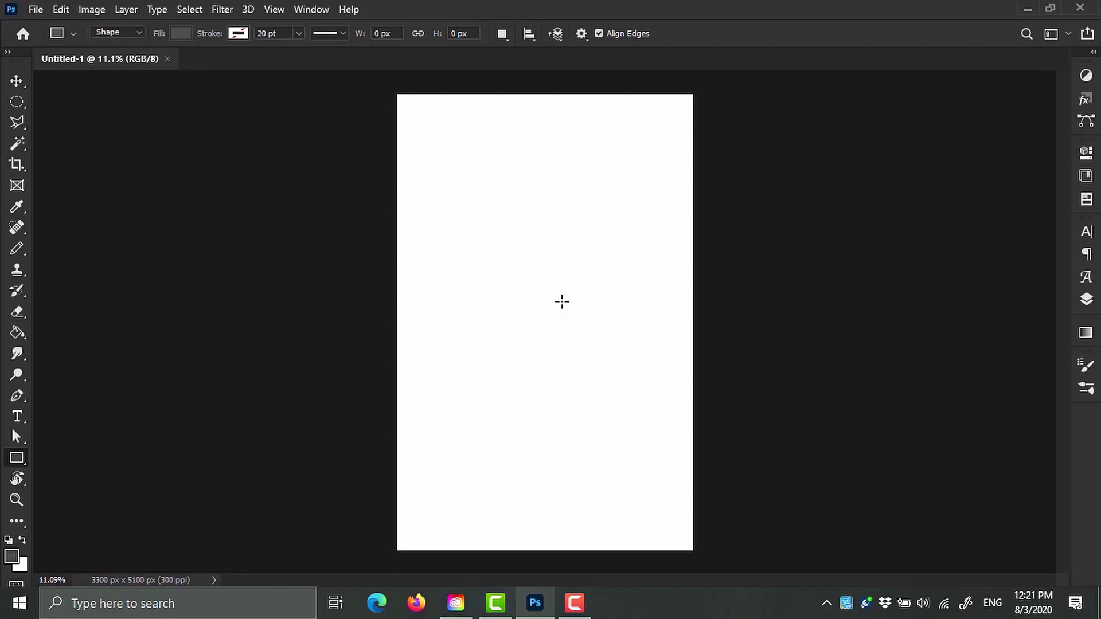
{"action": "right_click", "coordinate": [19, 460]}
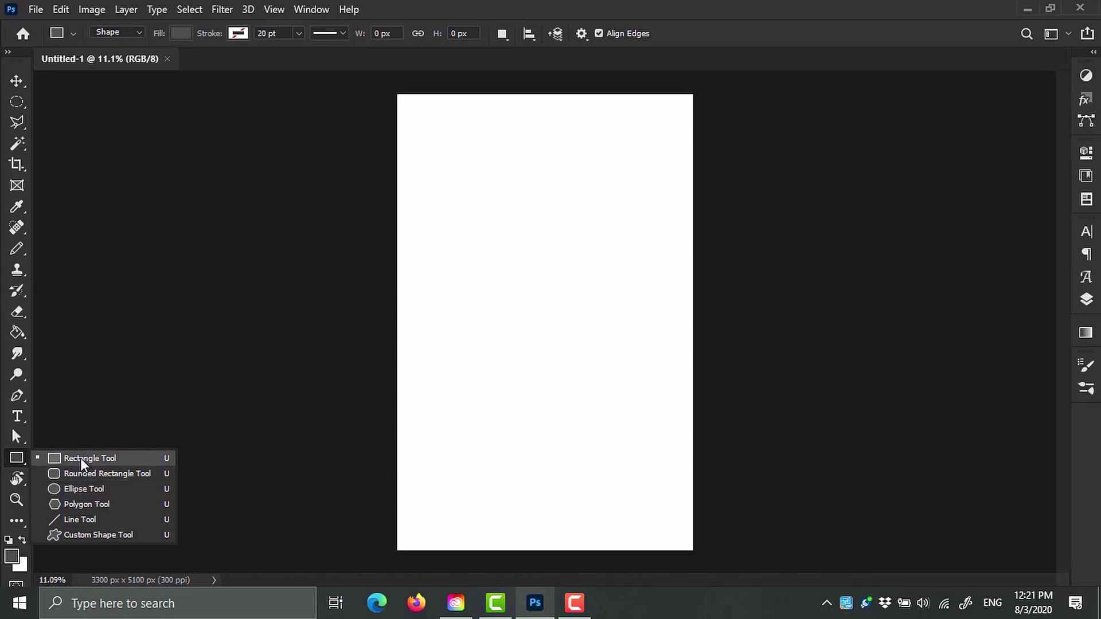
{"action": "left_click", "coordinate": [544, 306]}
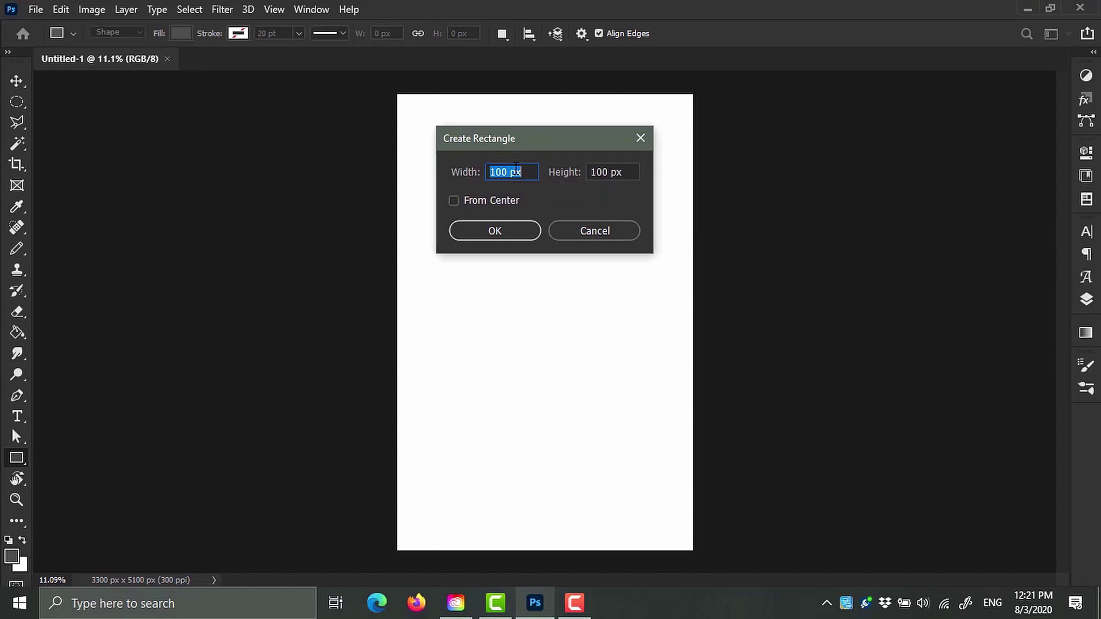
{"action": "type", "text": "1082"}
{"action": "key", "text": "Tab"}
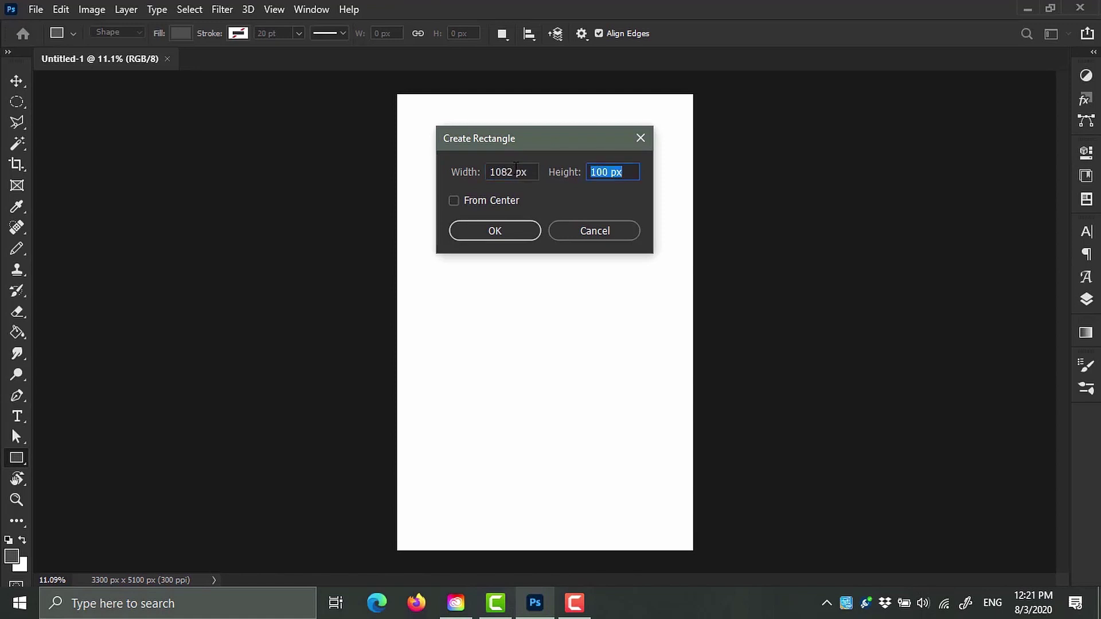
{"action": "type", "text": "1476"}
{"action": "left_click", "coordinate": [480, 232]}
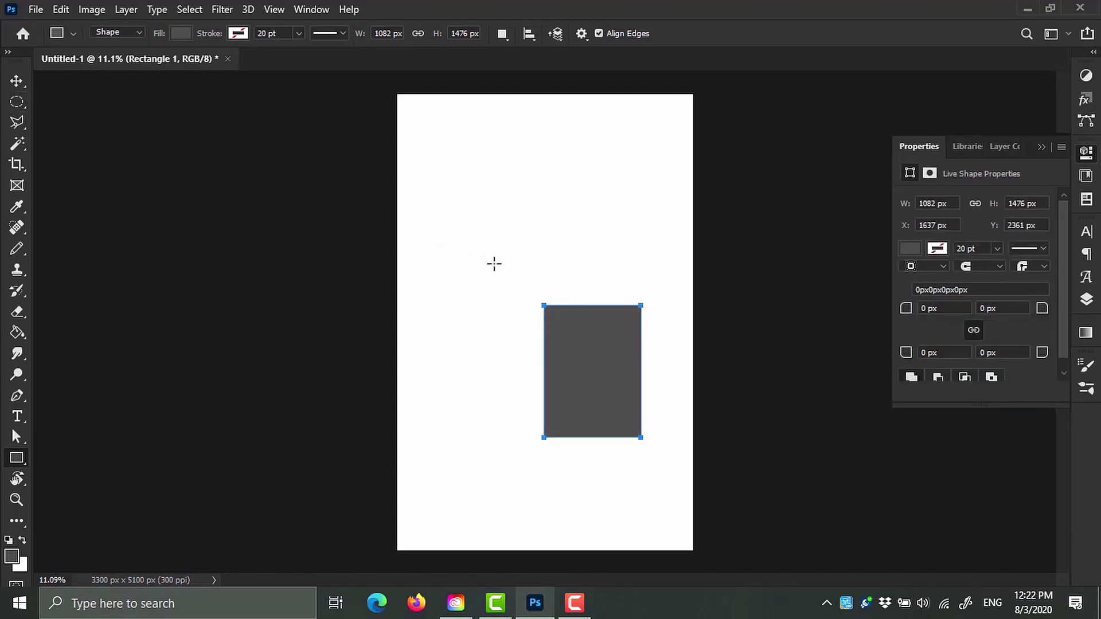
Move the rectangle up toward the page centre, leaving the snapping options unchanged.
{"action": "key", "text": "v"}
{"action": "left_click_drag", "start_coordinate": [590, 356], "coordinate": [590, 294]}
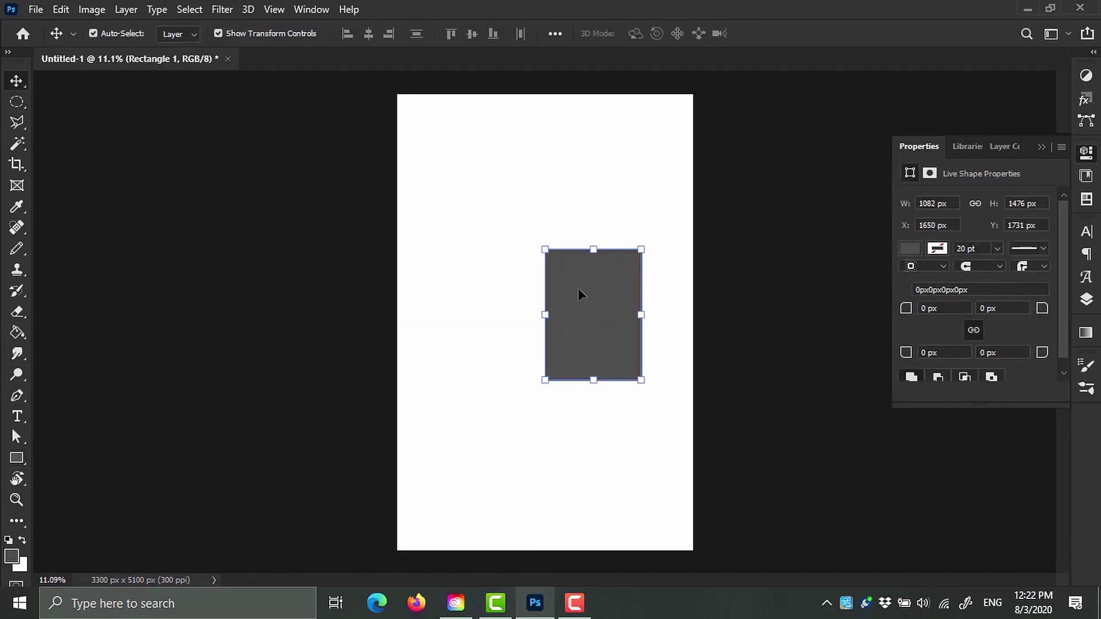
{"action": "left_click", "coordinate": [274, 10]}
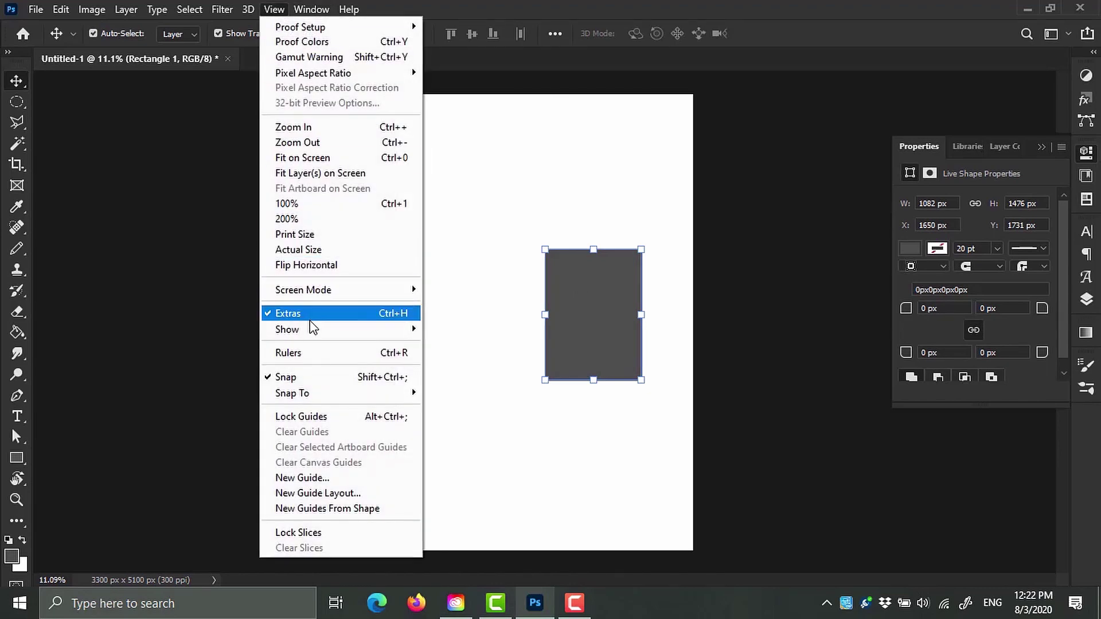
{"action": "mouse_move", "coordinate": [333, 333]}
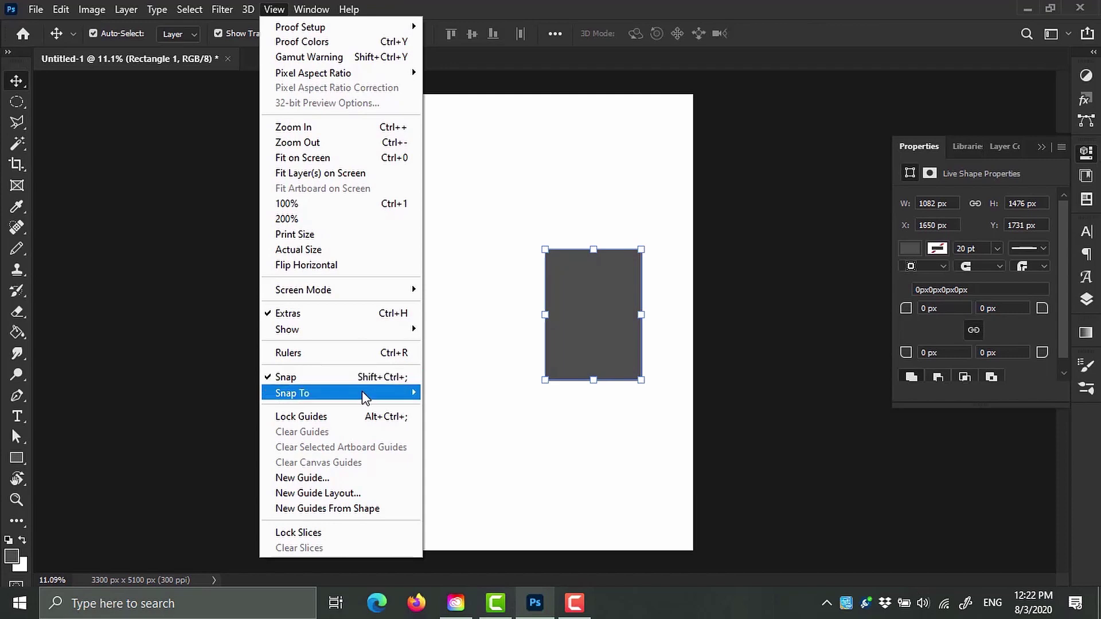
{"action": "mouse_move", "coordinate": [362, 393]}
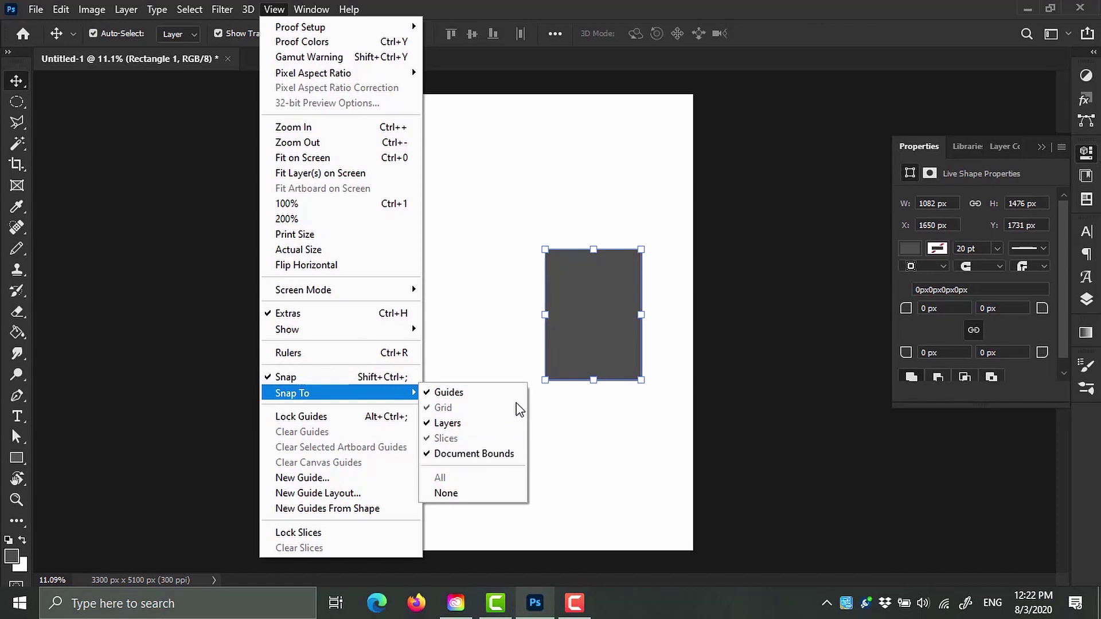
{"action": "left_click", "coordinate": [627, 19]}
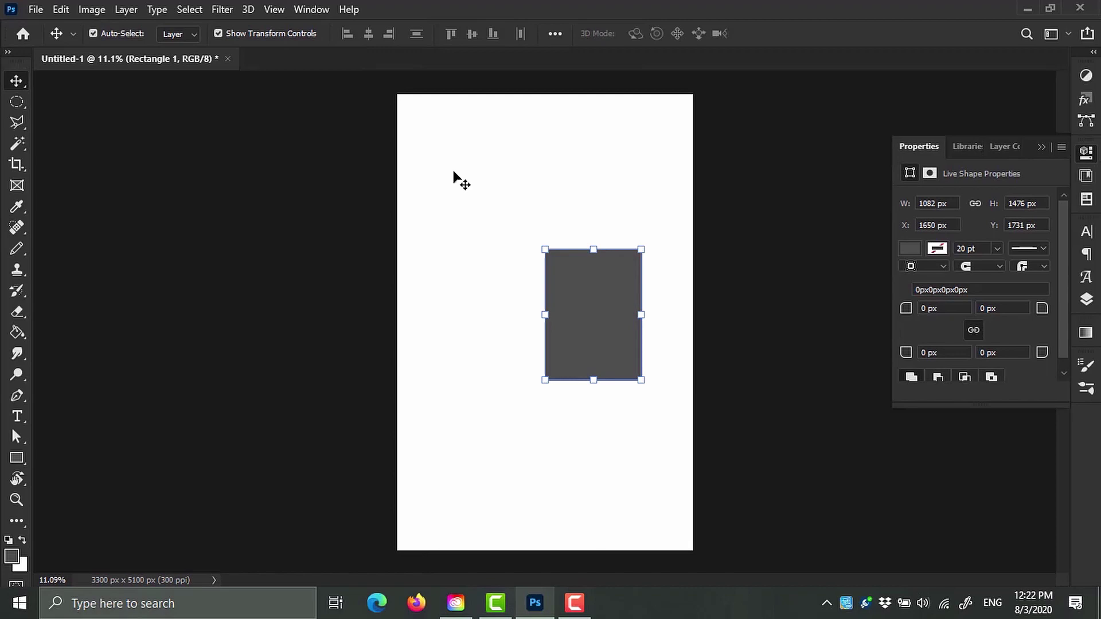
Keep the Graphic and Web workspace, deselect the rectangle and hide the Properties panel.
{"action": "left_click", "coordinate": [310, 15]}
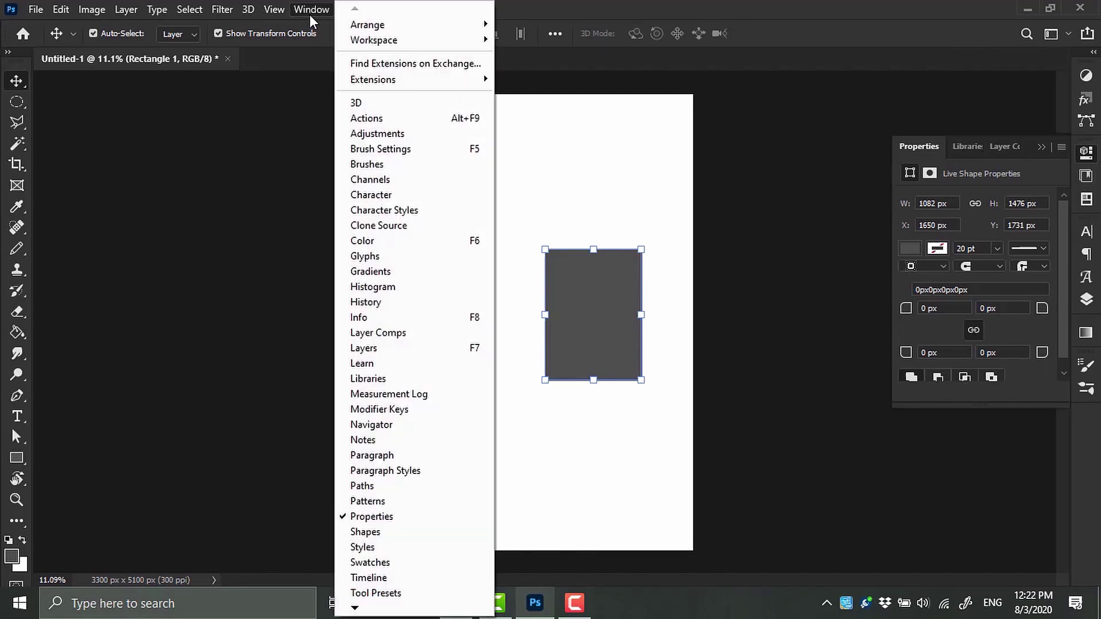
{"action": "mouse_move", "coordinate": [393, 45]}
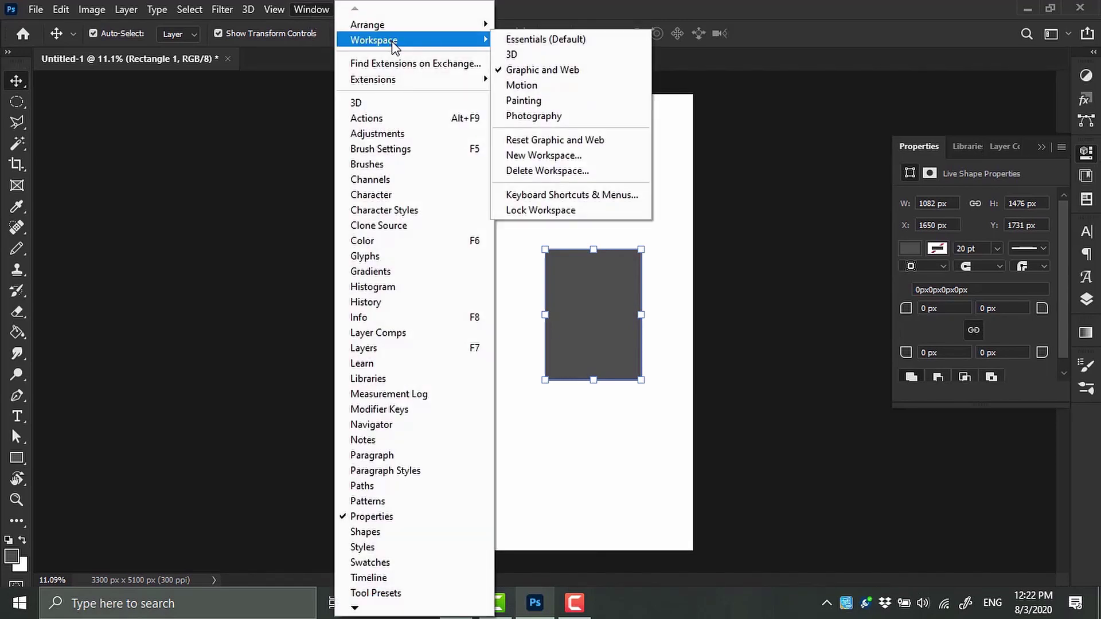
{"action": "left_click", "coordinate": [587, 73]}
{"action": "left_click", "coordinate": [600, 212]}
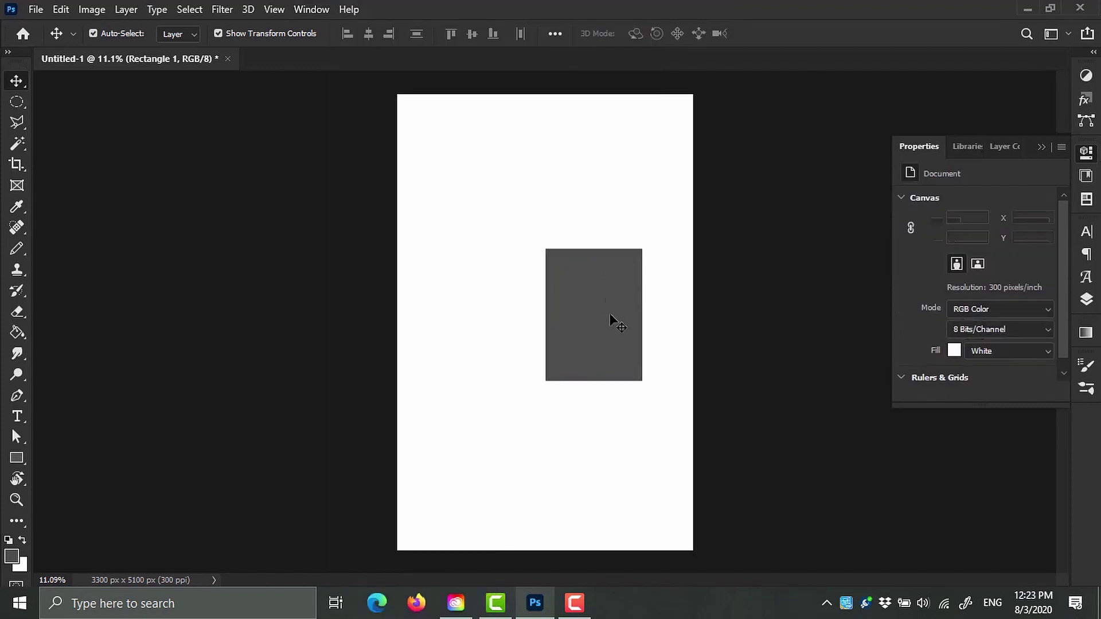
{"action": "left_click", "coordinate": [1041, 148]}
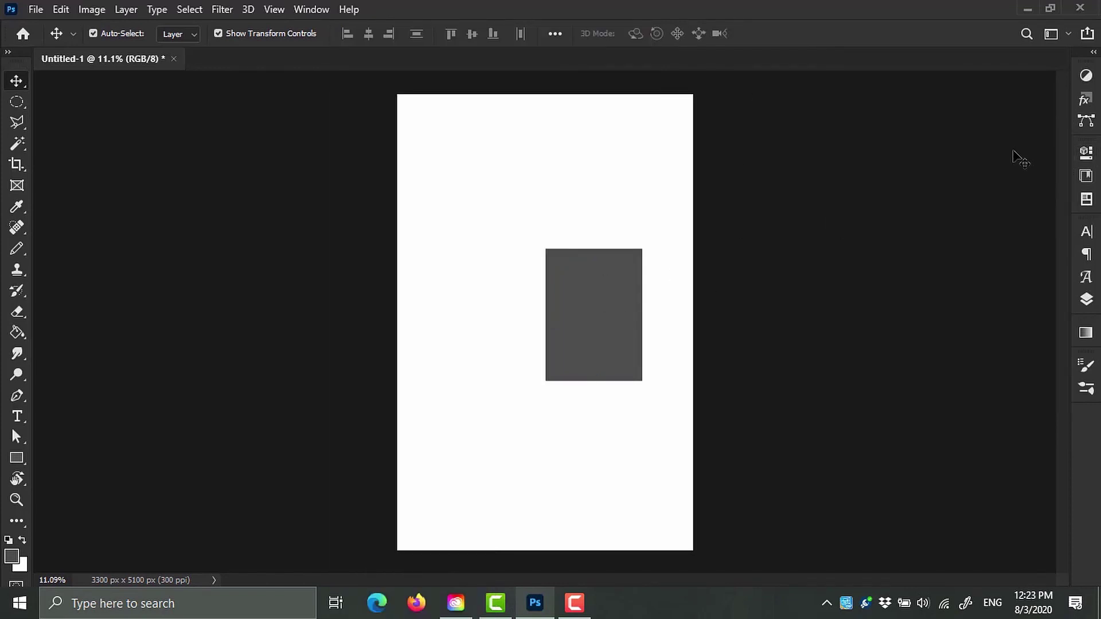
Select Rectangle 1 and skew its right side down about 30° into a parallelogram.
{"action": "key", "text": "F7"}
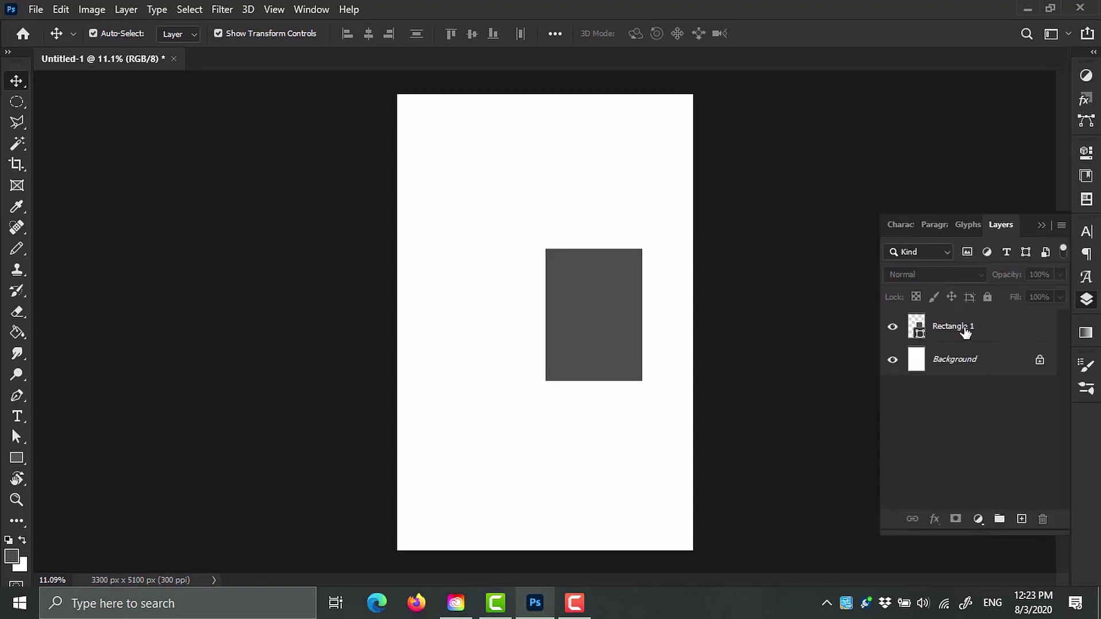
{"action": "left_click", "coordinate": [993, 327]}
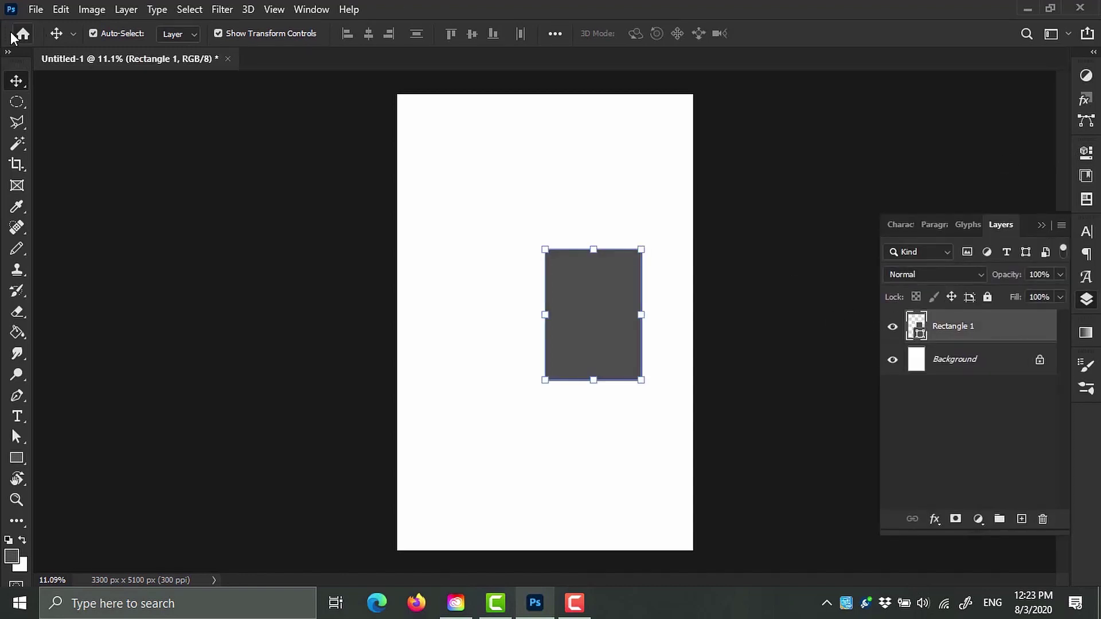
{"action": "key", "text": "f"}
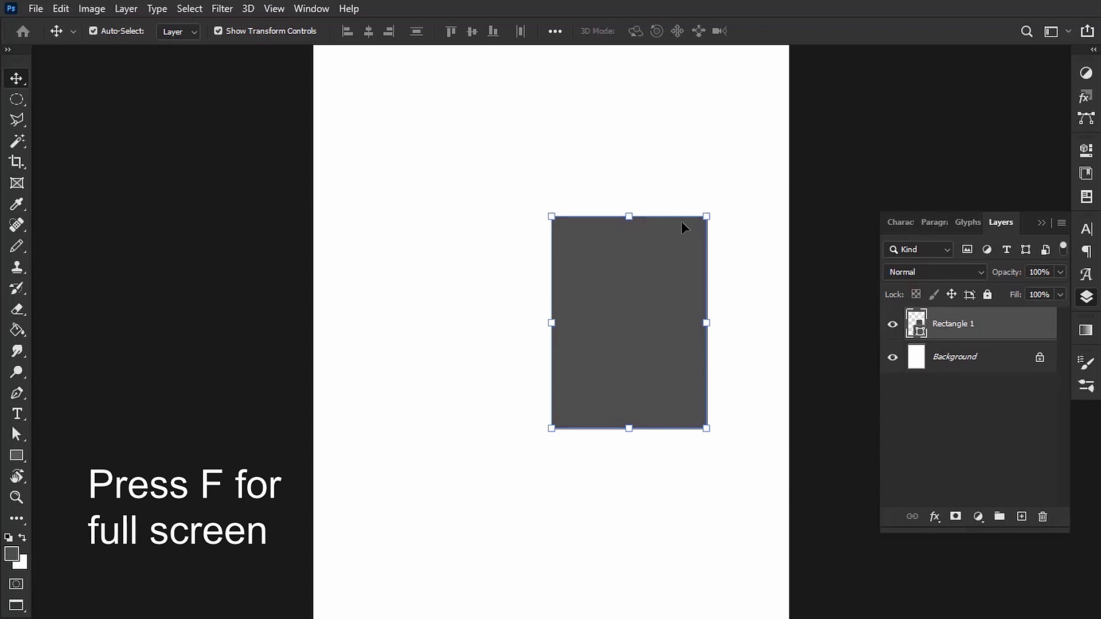
{"action": "left_click", "coordinate": [61, 10]}
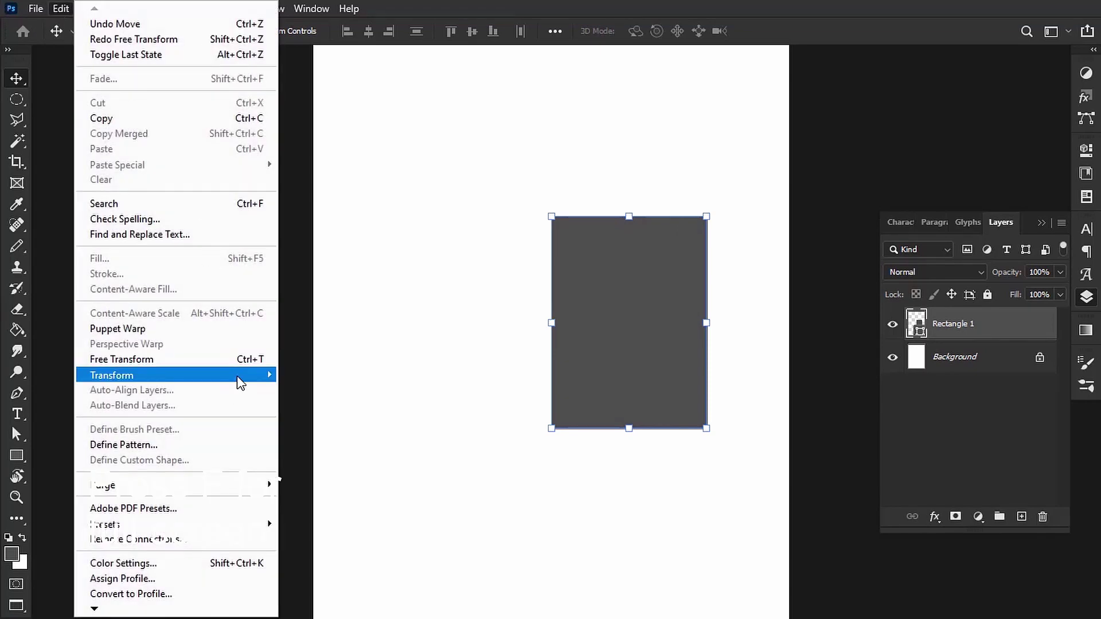
{"action": "mouse_move", "coordinate": [237, 378]}
{"action": "left_click", "coordinate": [363, 196]}
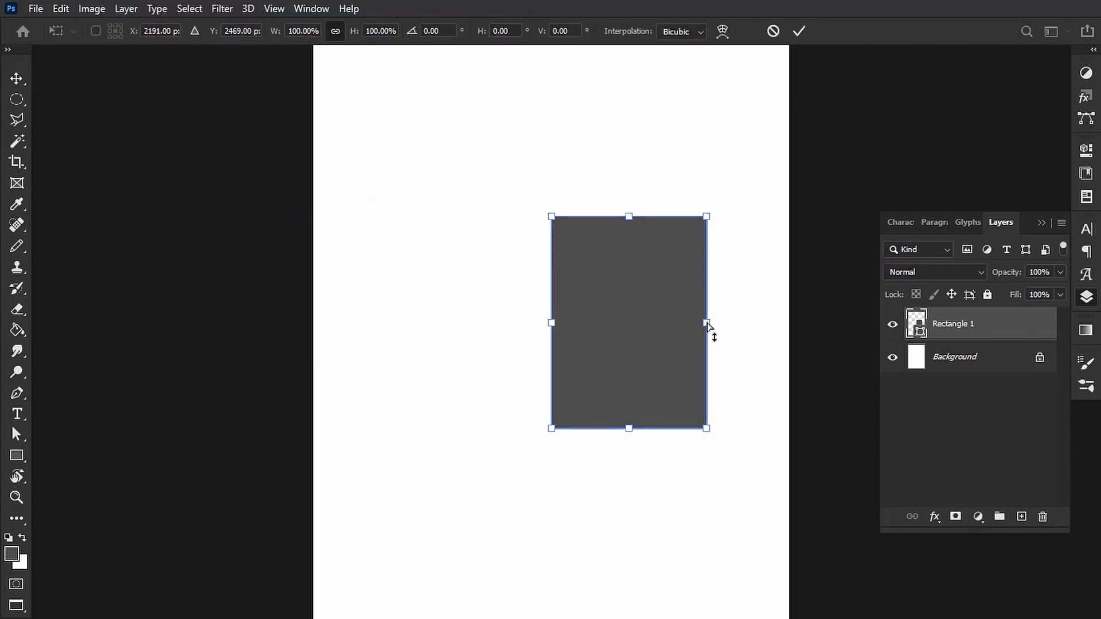
{"action": "left_click_drag", "start_coordinate": [707, 325], "coordinate": [697, 413]}
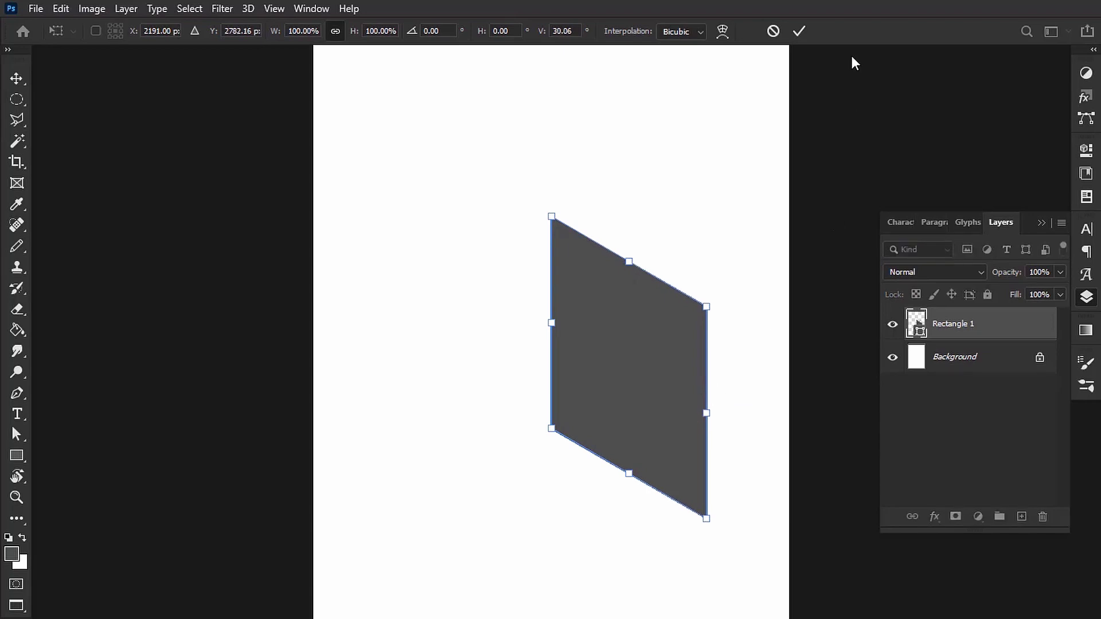
Commit the skew, nudge the shape right, and duplicate it to its left.
{"action": "left_click", "coordinate": [800, 32]}
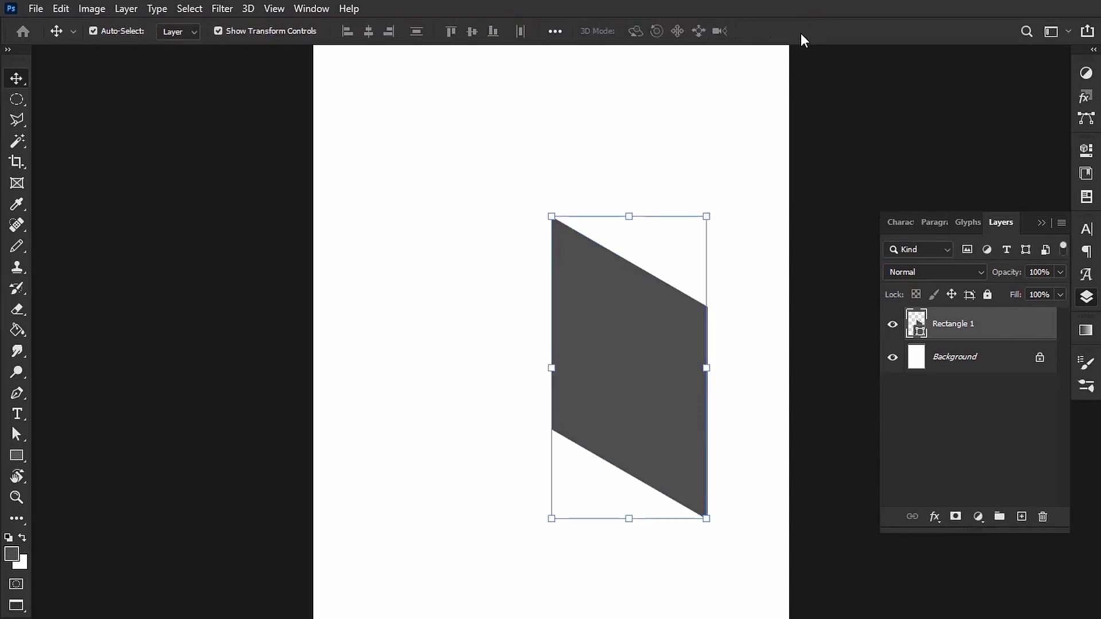
{"action": "left_click_drag", "start_coordinate": [614, 346], "coordinate": [641, 345]}
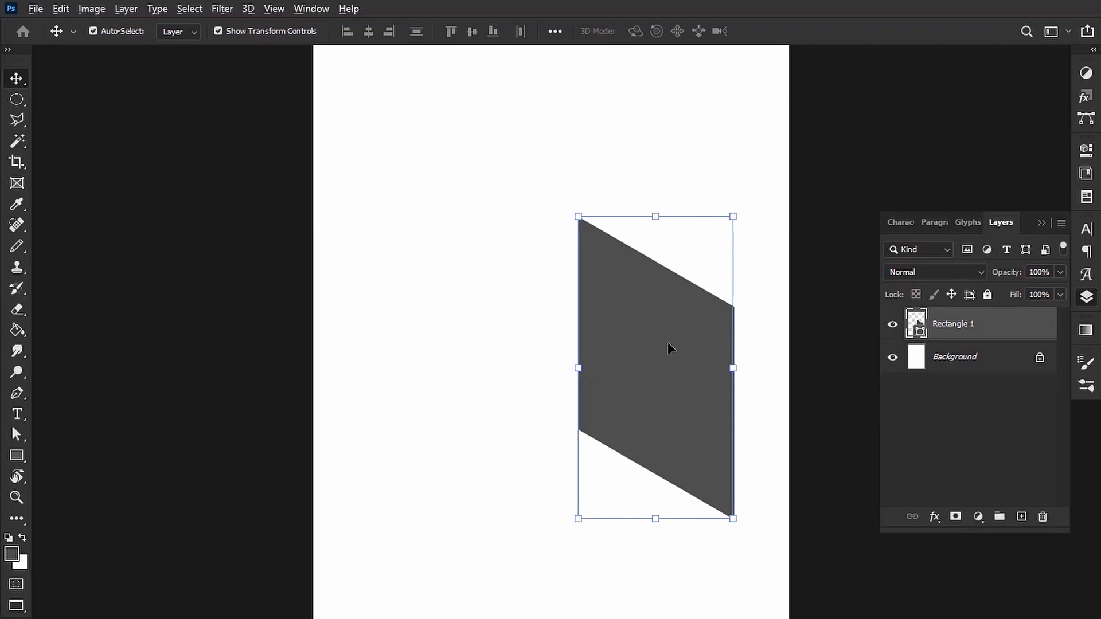
{"action": "left_click_drag", "start_coordinate": [666, 341], "coordinate": [521, 323]}
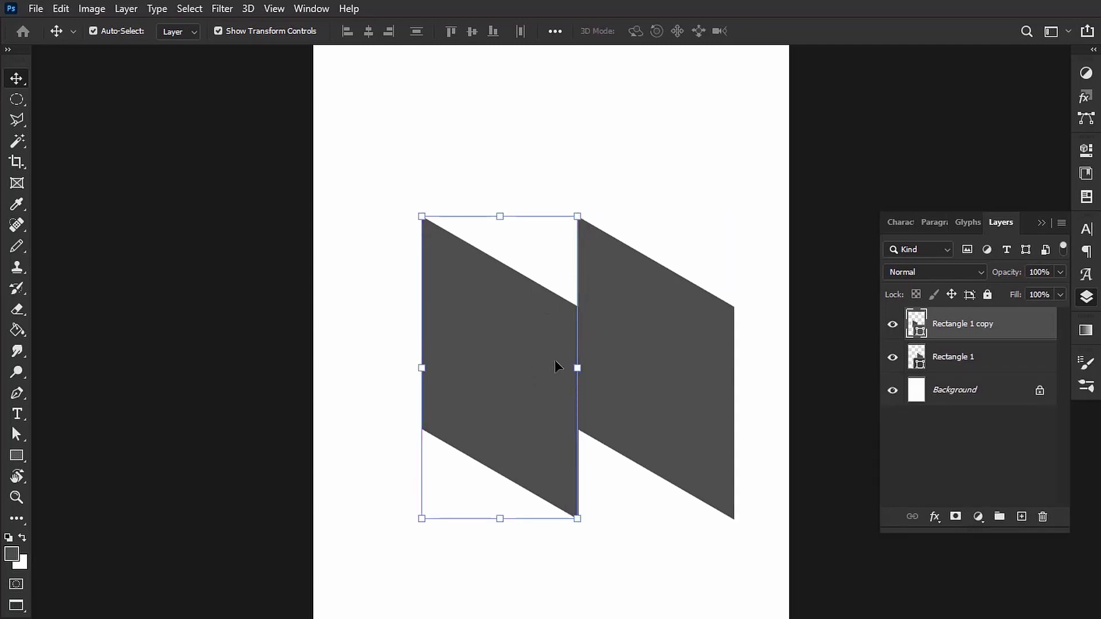
Flip the copy horizontally to form an upward chevron, then zoom in.
{"action": "left_click", "coordinate": [60, 9]}
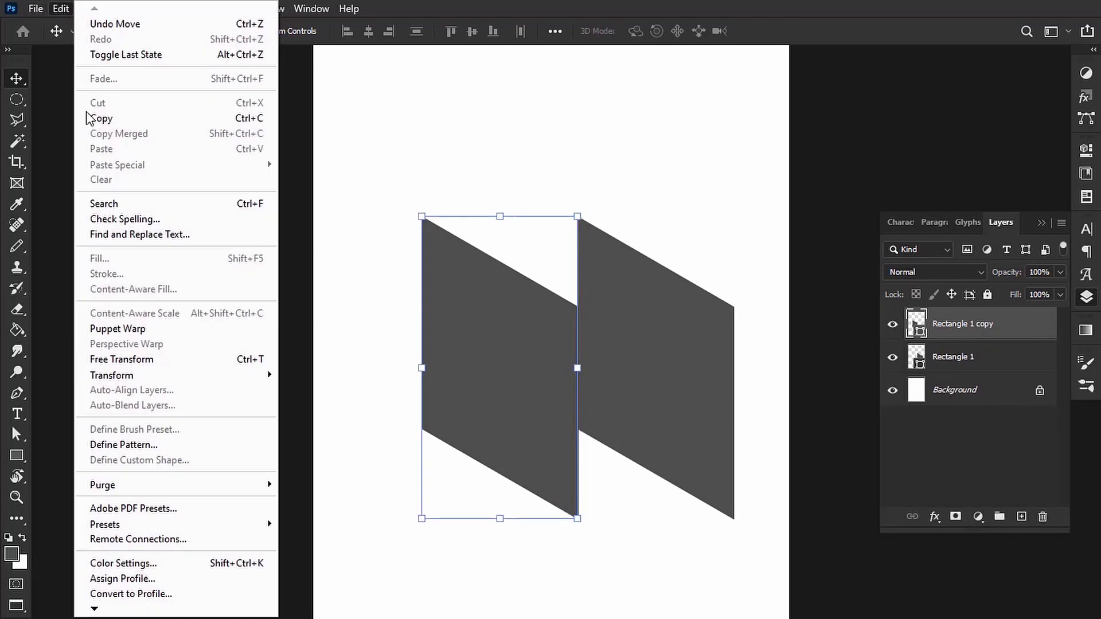
{"action": "mouse_move", "coordinate": [207, 378]}
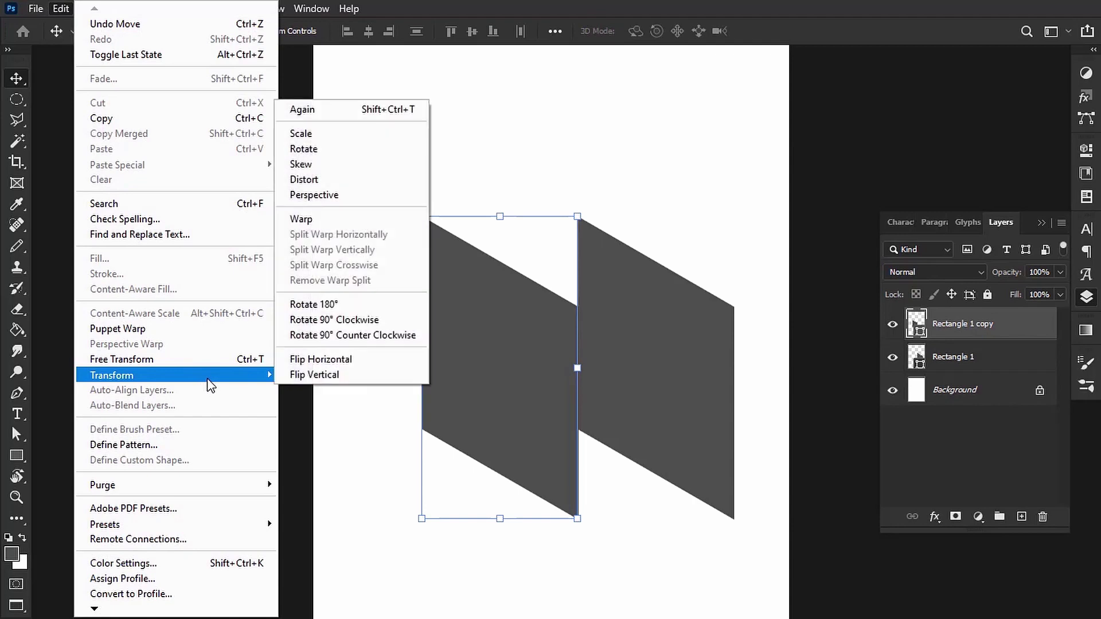
{"action": "left_click", "coordinate": [334, 364]}
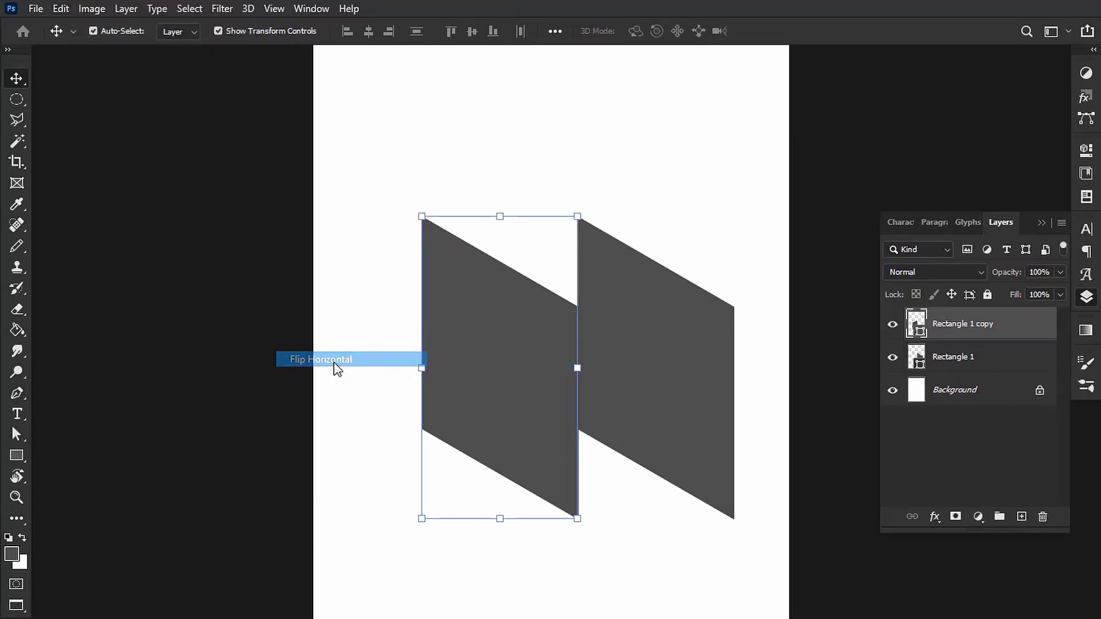
{"action": "left_click", "coordinate": [704, 172]}
{"action": "scroll", "coordinate": [566, 415], "scroll_direction": "up", "scroll_amount": 1}
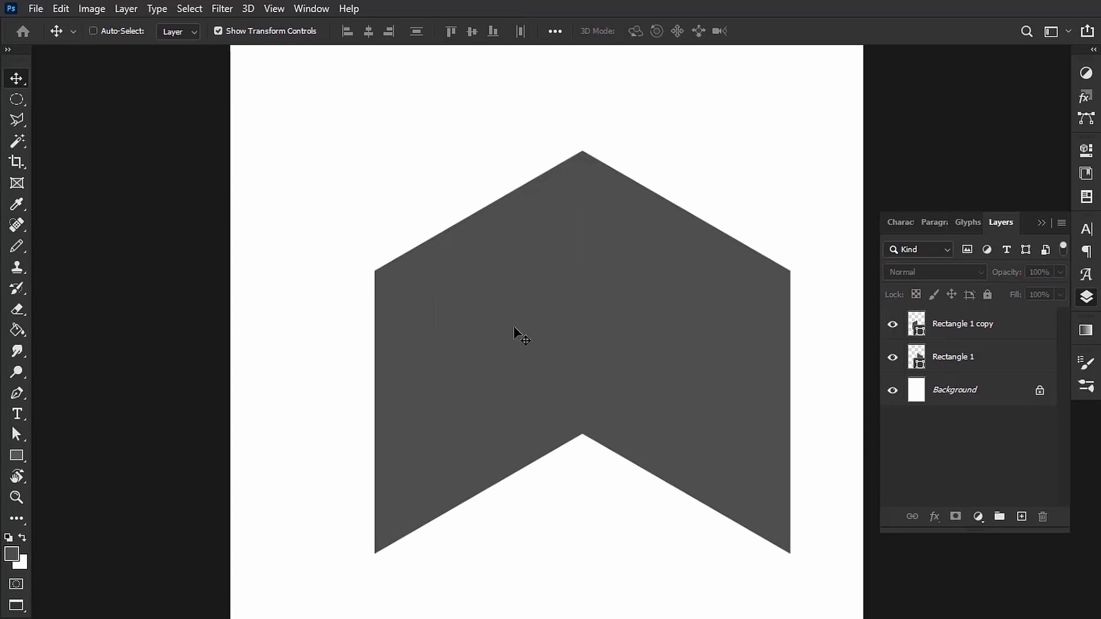
{"action": "scroll", "coordinate": [601, 428], "scroll_direction": "up", "scroll_amount": 1}
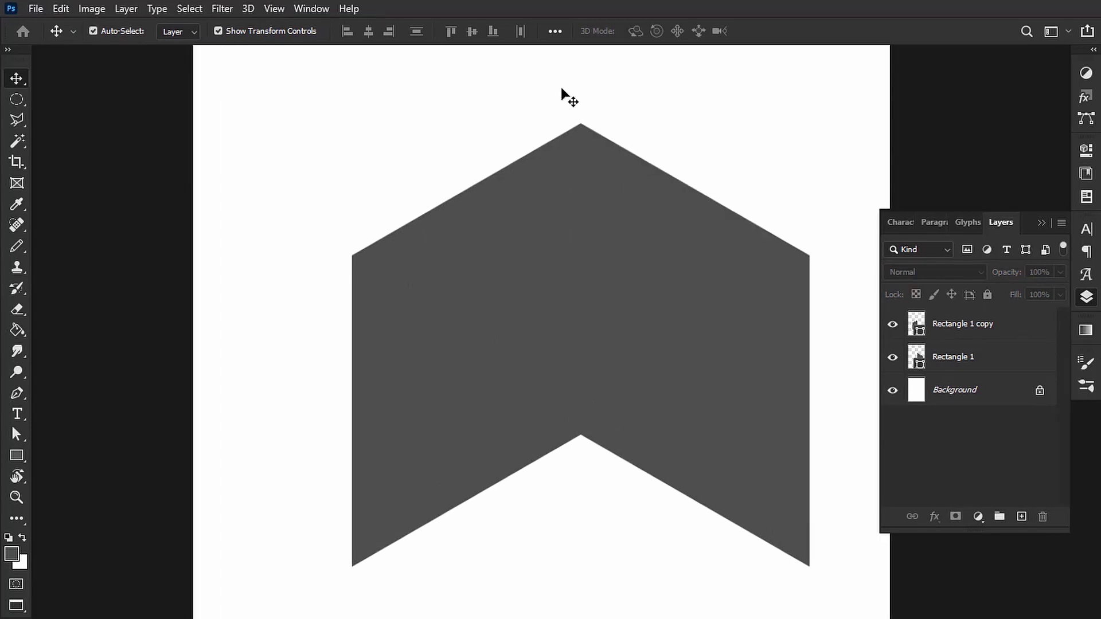
Darken Rectangle 1's fill to #272727 so the right face contrasts with the lighter left copy.
{"action": "left_click", "coordinate": [745, 347]}
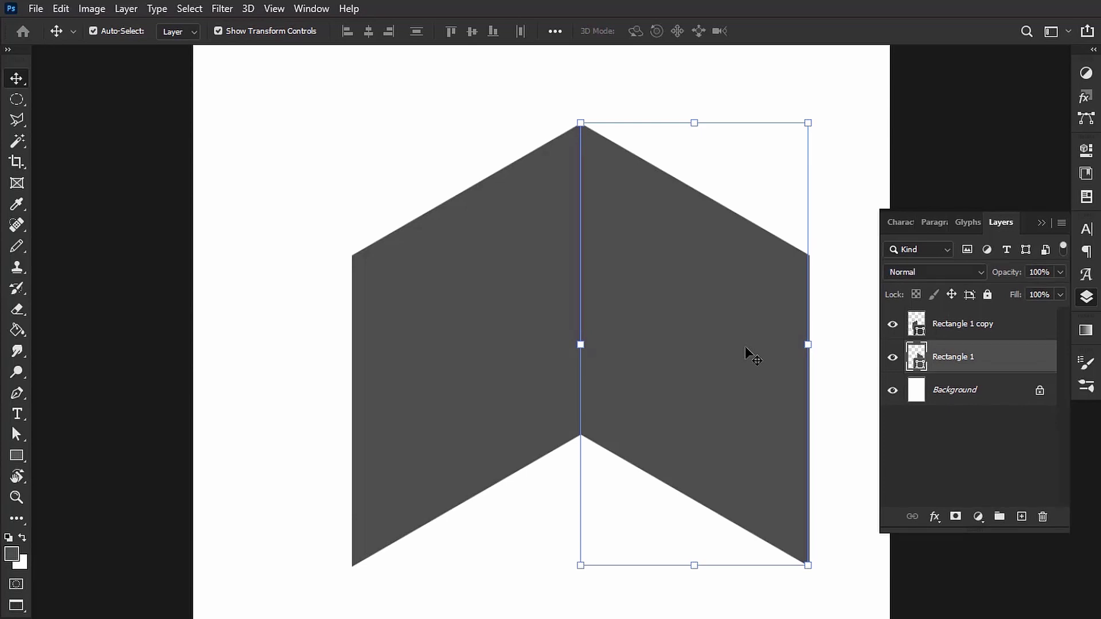
{"action": "double_click", "coordinate": [918, 361]}
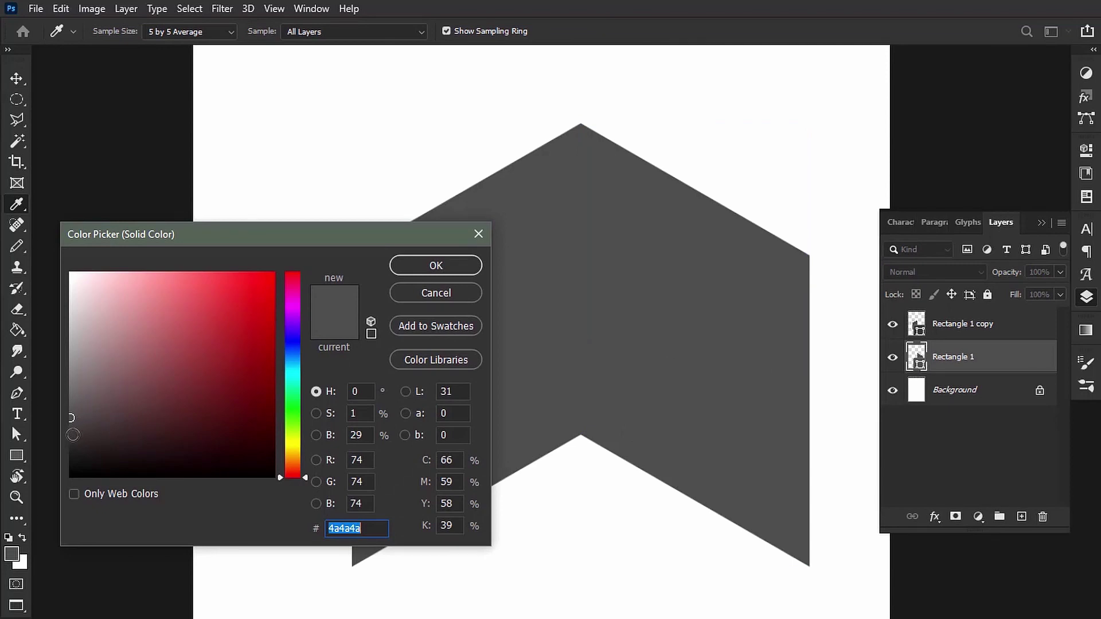
{"action": "left_click", "coordinate": [70, 438]}
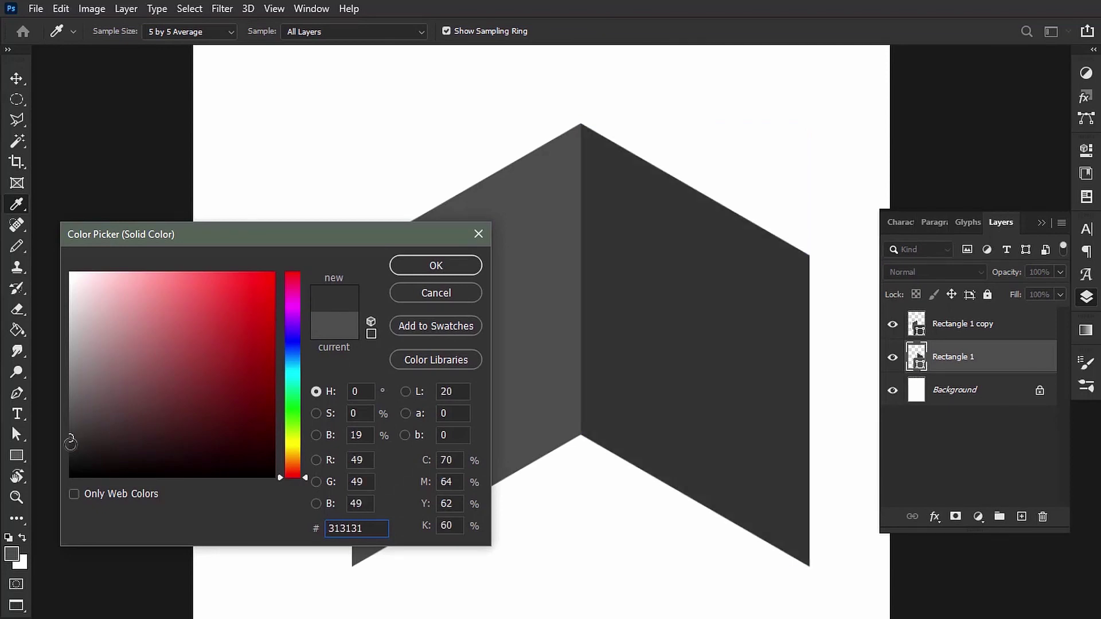
{"action": "left_click", "coordinate": [71, 446]}
{"action": "left_click", "coordinate": [428, 266]}
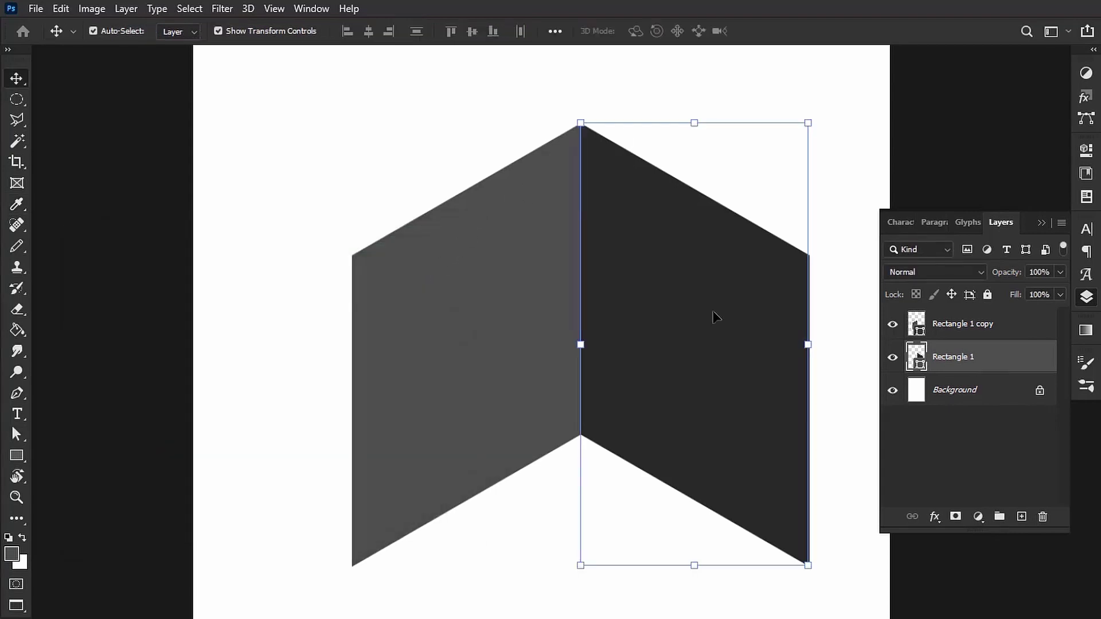
{"action": "left_click", "coordinate": [871, 114]}
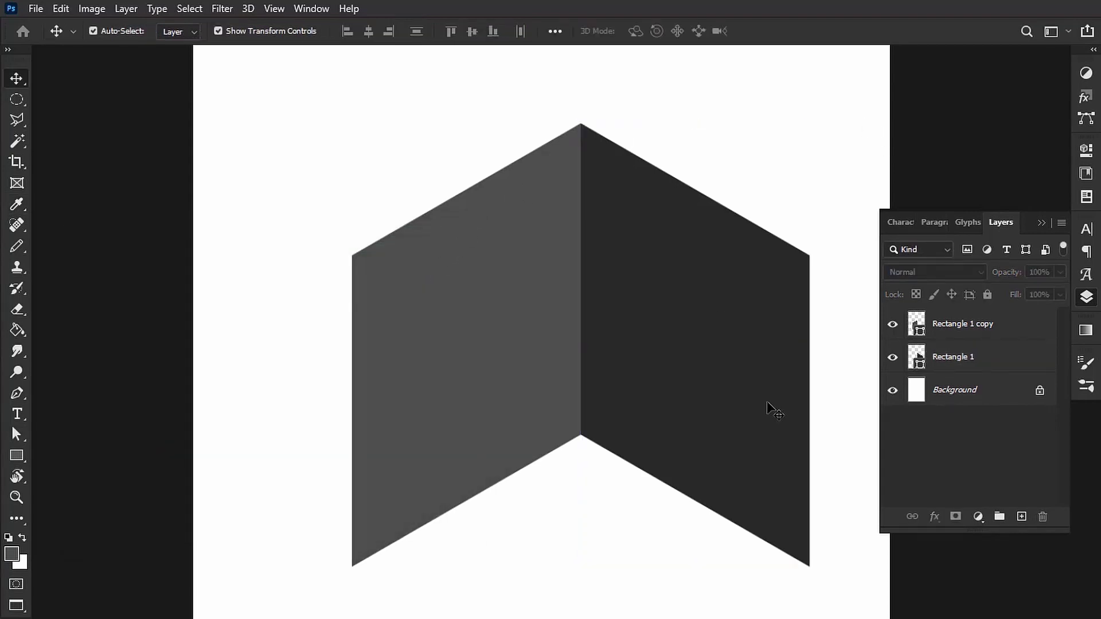
Save the document to cloud documents as 'box space 2'.
{"action": "key", "text": "ctrl+s"}
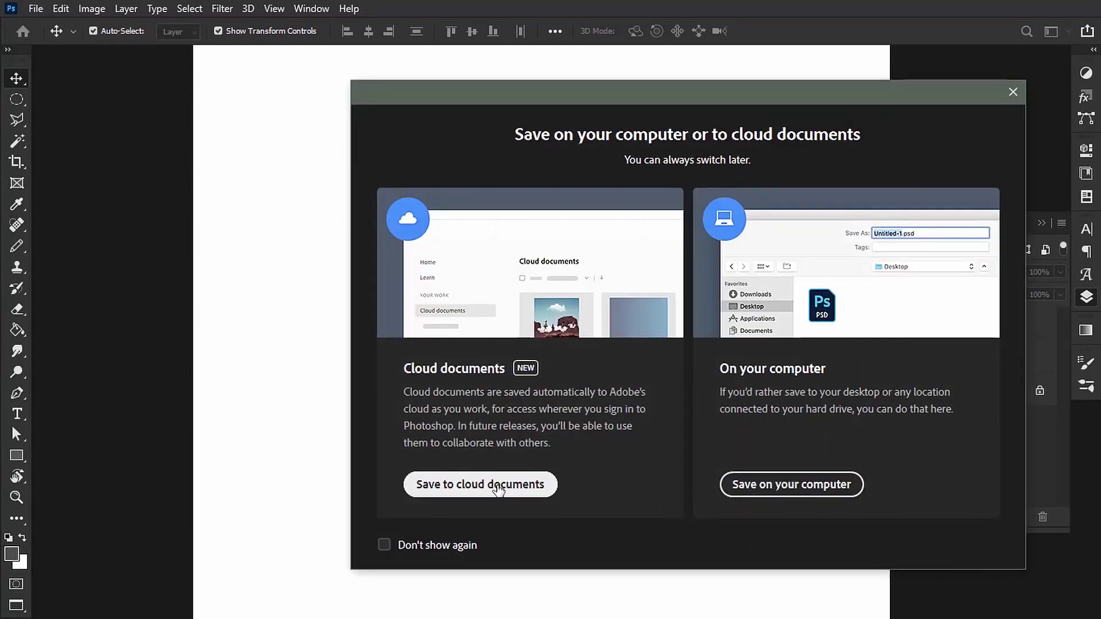
{"action": "left_click", "coordinate": [492, 485]}
{"action": "type", "text": "b"}
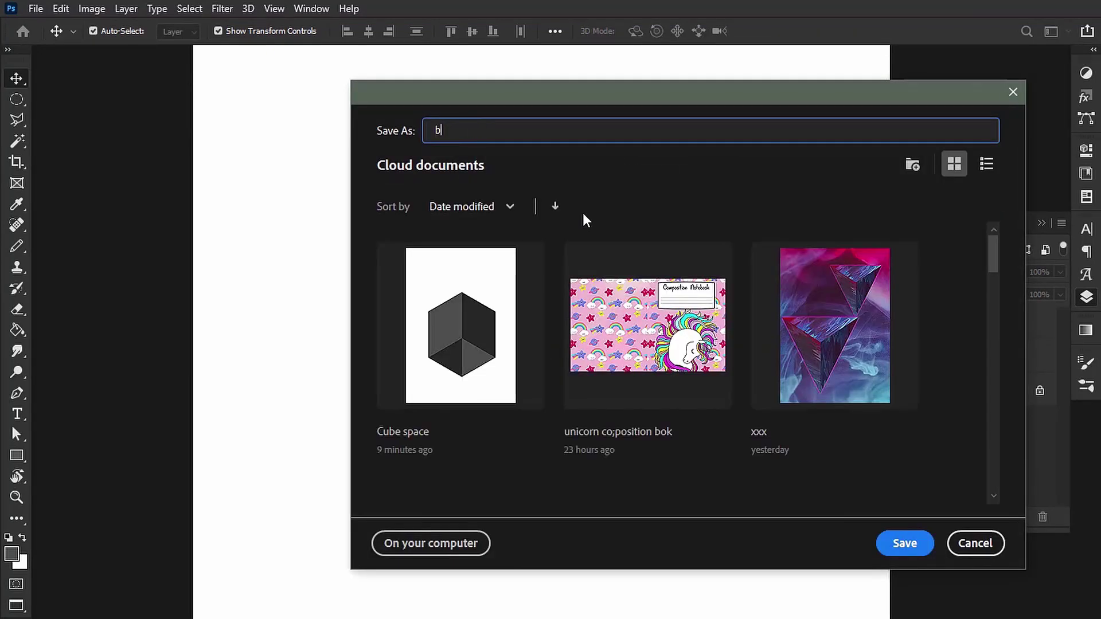
{"action": "type", "text": "lox space 2"}
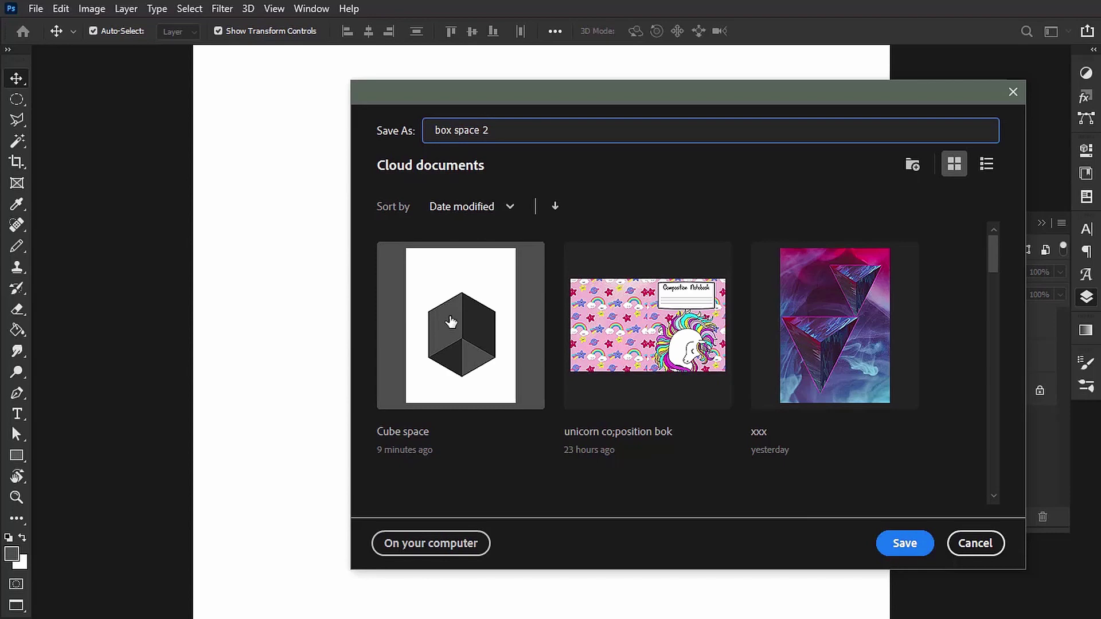
{"action": "left_click", "coordinate": [904, 546]}
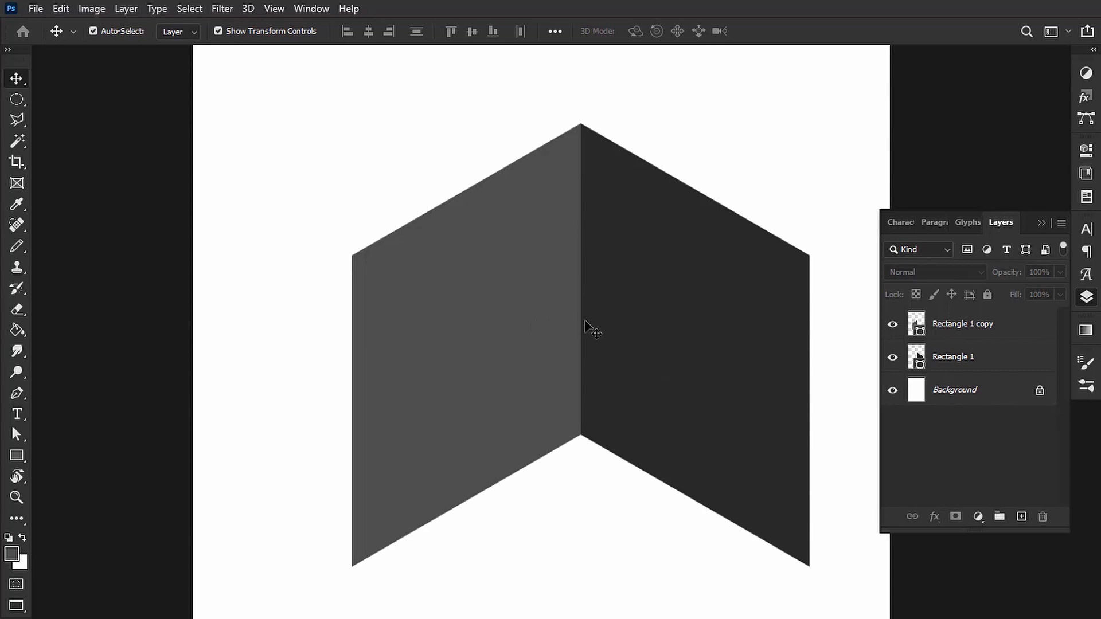
Rename the Rectangle 1 layer to 'Rectangle right'.
{"action": "left_click", "coordinate": [976, 360]}
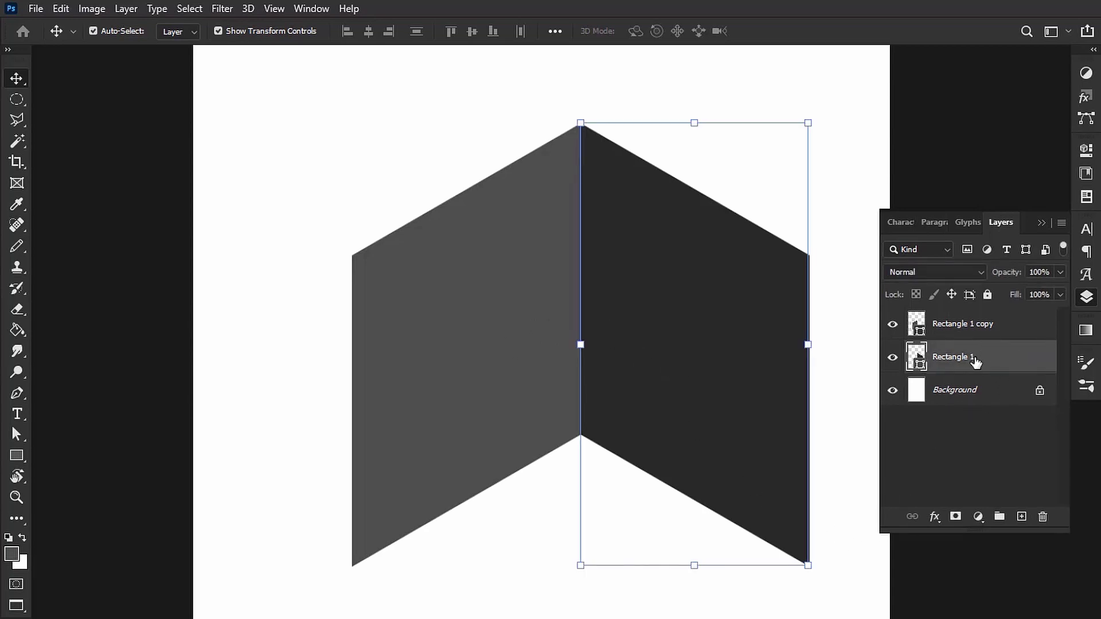
{"action": "double_click", "coordinate": [969, 358]}
{"action": "left_click", "coordinate": [975, 358]}
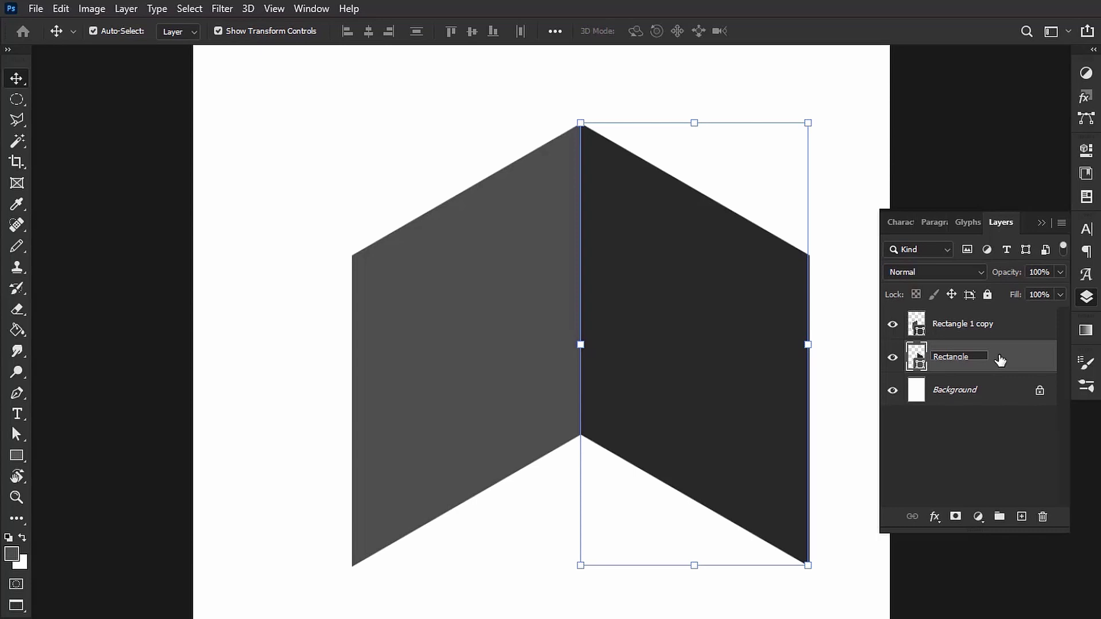
{"action": "type", "text": "right"}
{"action": "key", "text": "Return"}
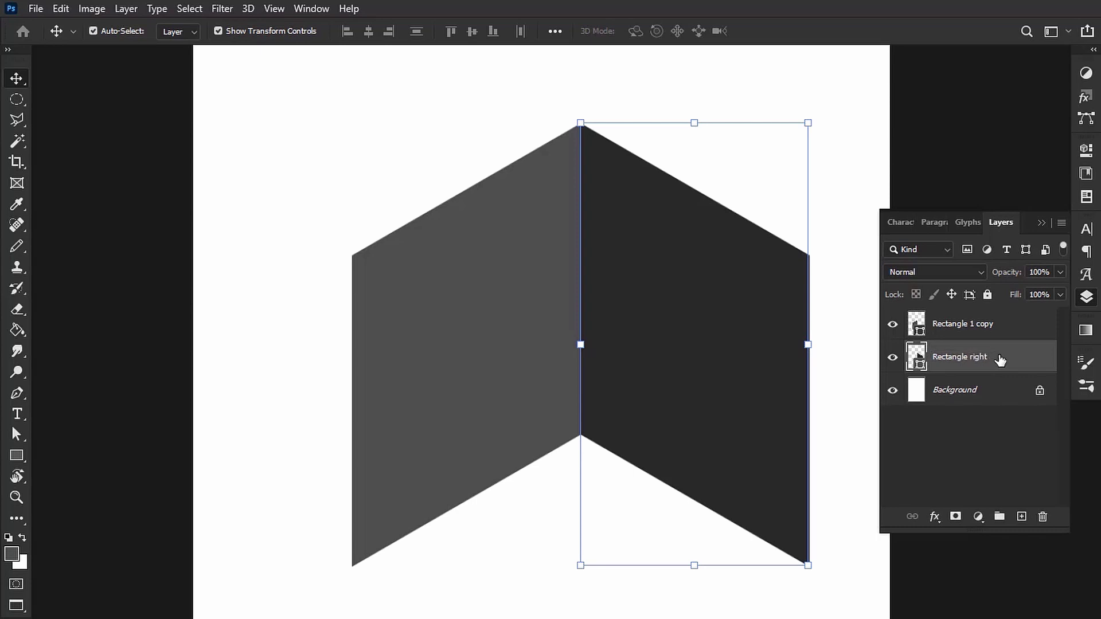
Rename the Rectangle 1 copy layer to 'Rectangle left'.
{"action": "left_click", "coordinate": [959, 328]}
{"action": "double_click", "coordinate": [969, 325]}
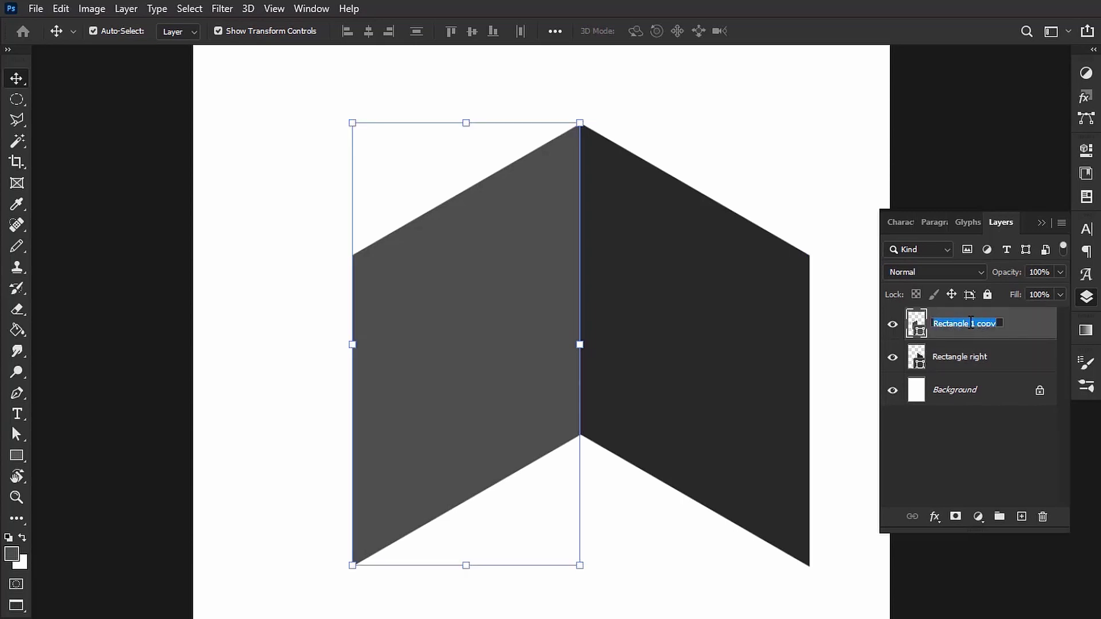
{"action": "left_click_drag", "start_coordinate": [968, 323], "coordinate": [1025, 322]}
{"action": "type", "text": "left"}
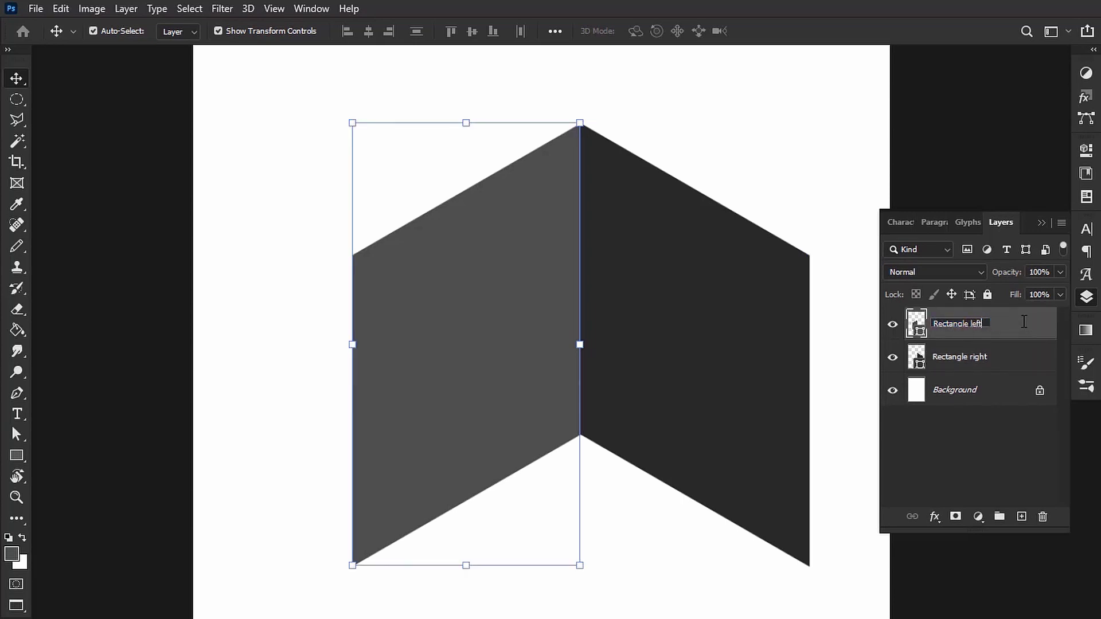
{"action": "key", "text": "Return"}
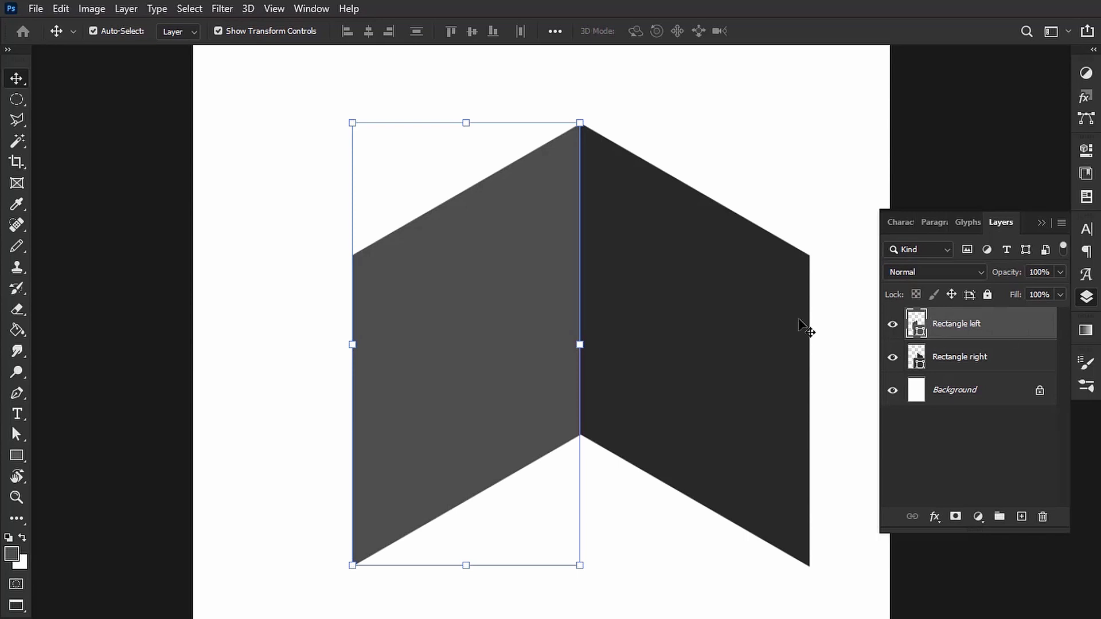
Duplicate the dark right face as 'Rectangle right copy' under the left face's lower edge.
{"action": "left_click", "coordinate": [871, 267]}
{"action": "scroll", "coordinate": [772, 332], "scroll_direction": "down", "scroll_amount": 2}
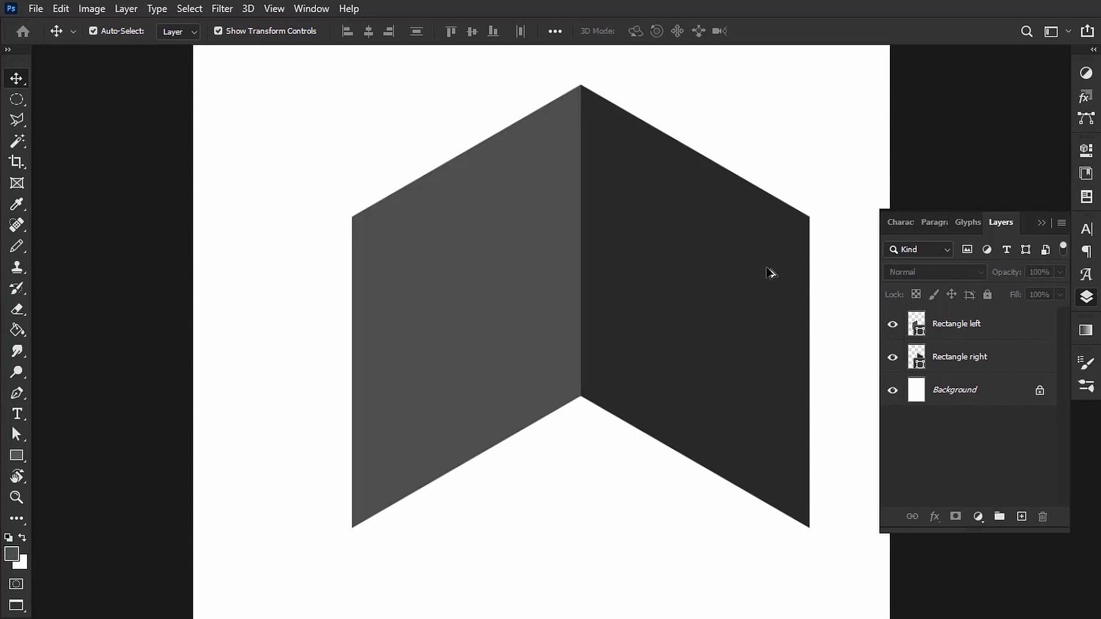
{"action": "left_click_drag", "start_coordinate": [769, 273], "coordinate": [534, 401]}
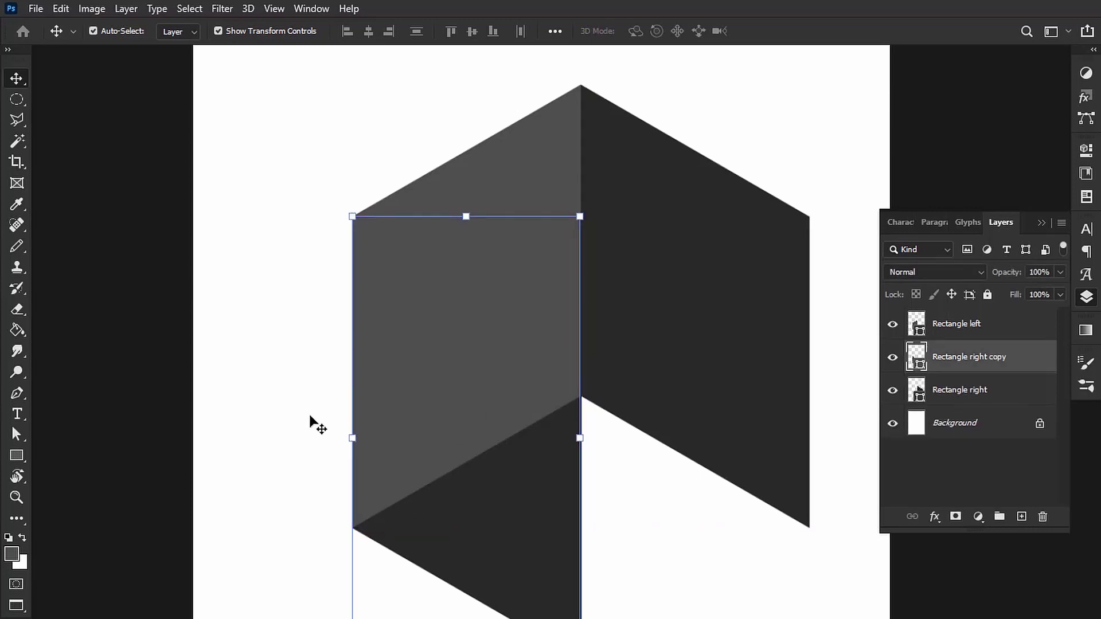
{"action": "left_click", "coordinate": [304, 429]}
Zoom and pan until the grey left face and both dark faces are visible.
{"action": "scroll", "coordinate": [318, 434], "scroll_direction": "down", "scroll_amount": 2}
{"action": "scroll", "coordinate": [350, 419], "scroll_direction": "up", "scroll_amount": 3}
{"action": "scroll", "coordinate": [356, 404], "scroll_direction": "up", "scroll_amount": 2}
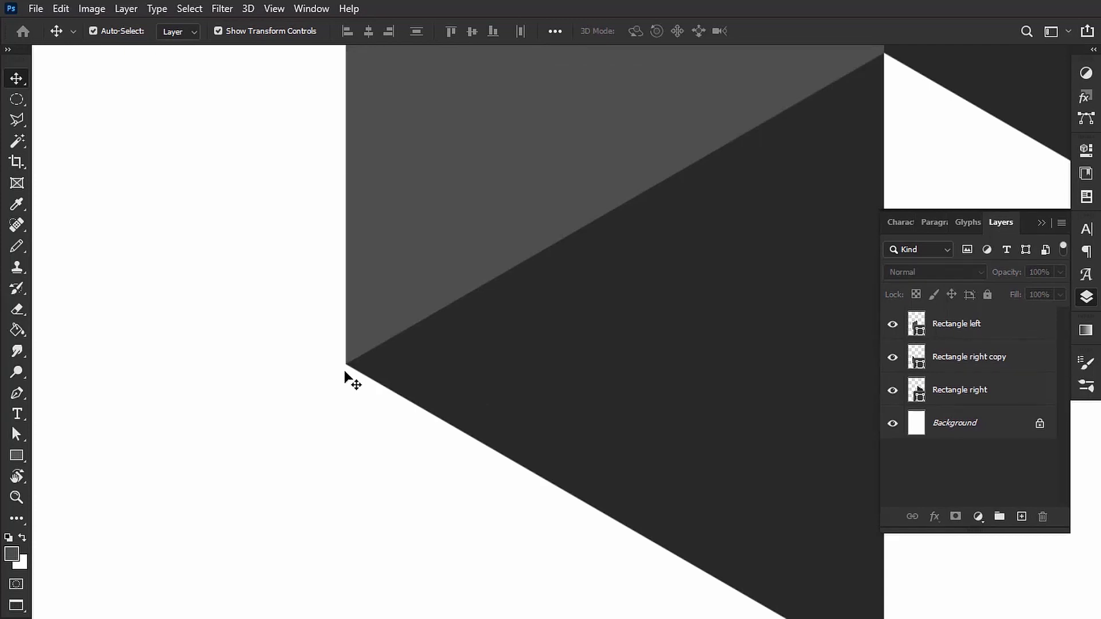
{"action": "scroll", "coordinate": [401, 373], "scroll_direction": "down", "scroll_amount": 1}
{"action": "scroll", "coordinate": [404, 376], "scroll_direction": "down", "scroll_amount": 1}
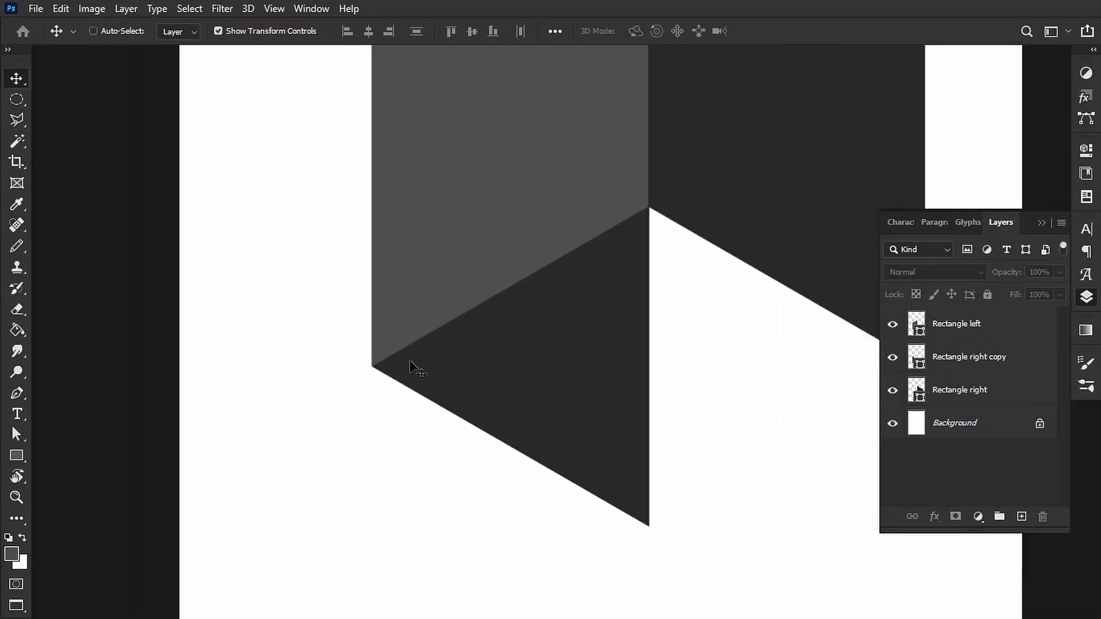
{"action": "left_click_drag", "start_coordinate": [522, 304], "coordinate": [413, 374]}
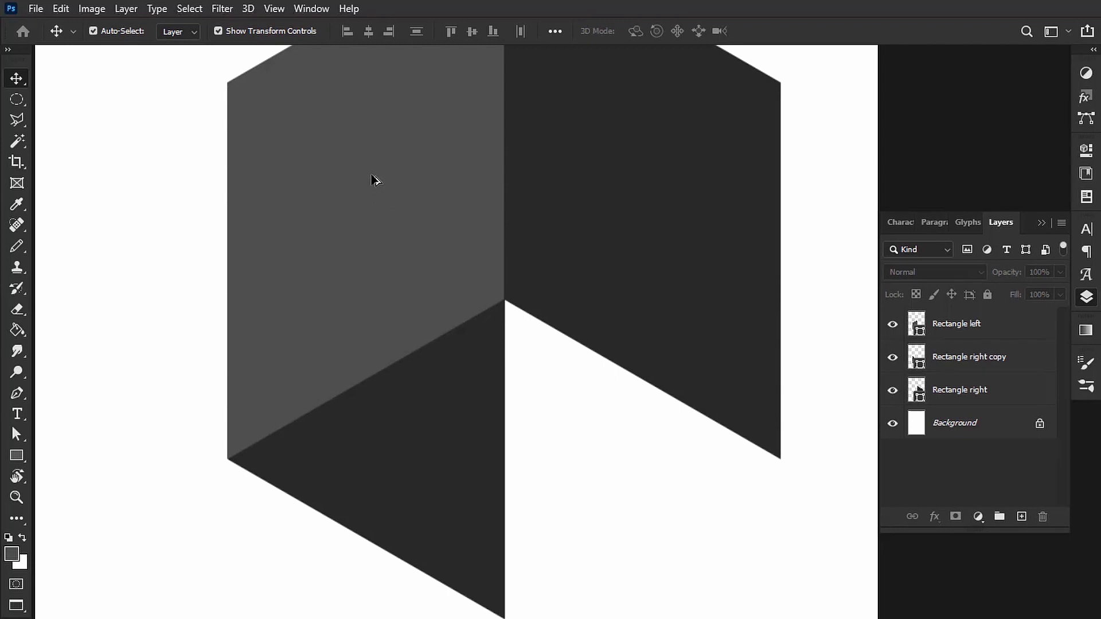
Copy the grey left face to the lower right, closing the hexagonal cube outline.
{"action": "left_click_drag", "start_coordinate": [374, 179], "coordinate": [646, 339]}
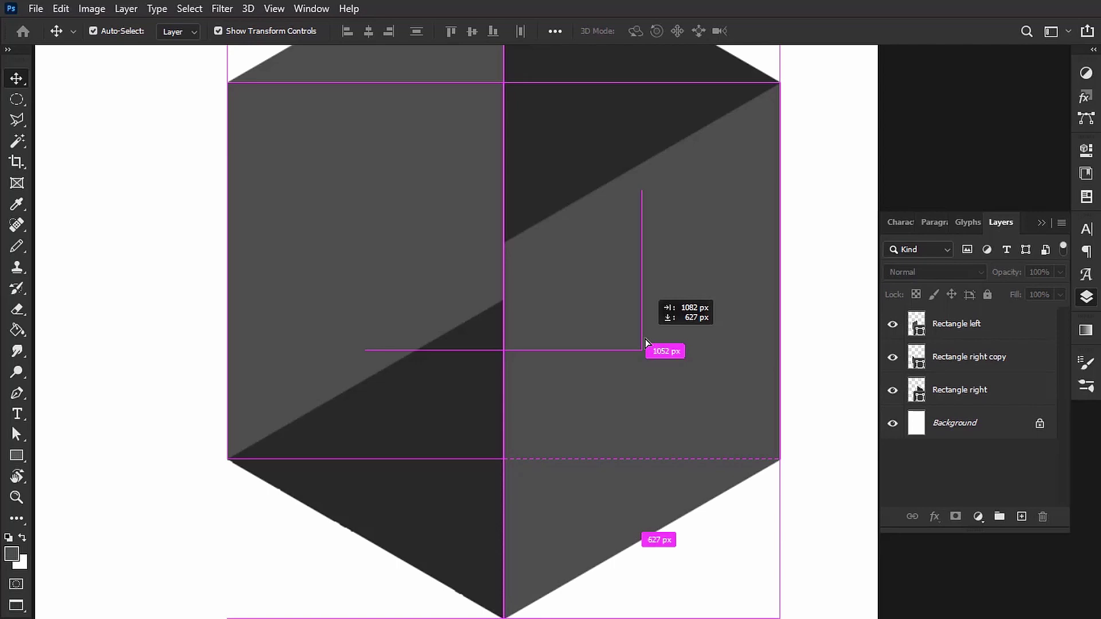
{"action": "left_click_drag", "start_coordinate": [646, 343], "coordinate": [646, 342]}
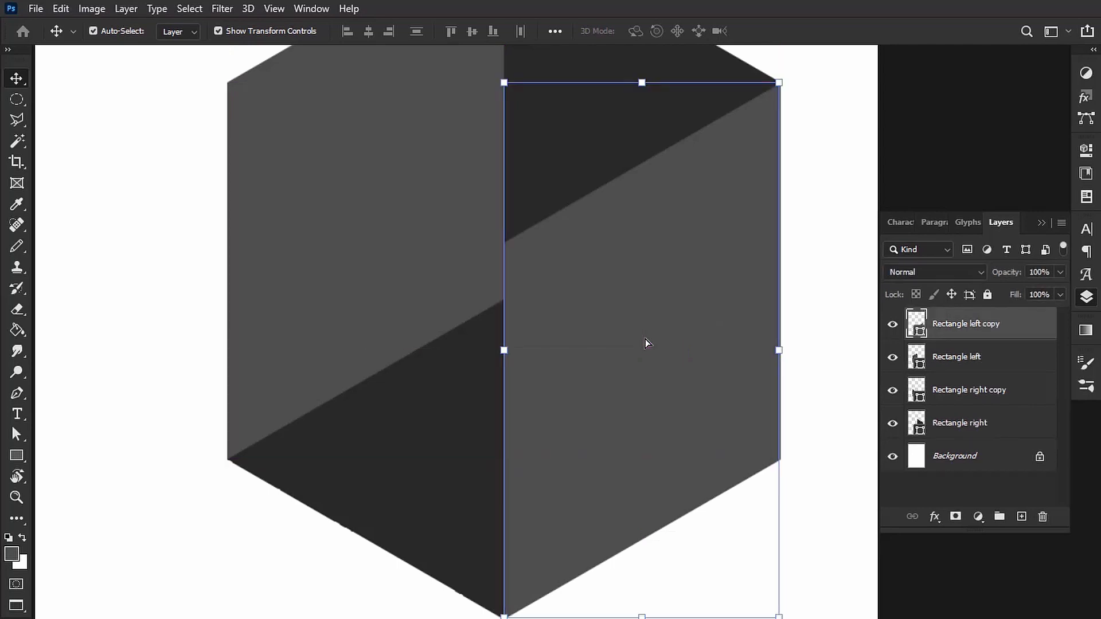
{"action": "left_click", "coordinate": [825, 142]}
{"action": "scroll", "coordinate": [793, 206], "scroll_direction": "down", "scroll_amount": 1}
{"action": "scroll", "coordinate": [794, 206], "scroll_direction": "down", "scroll_amount": 4}
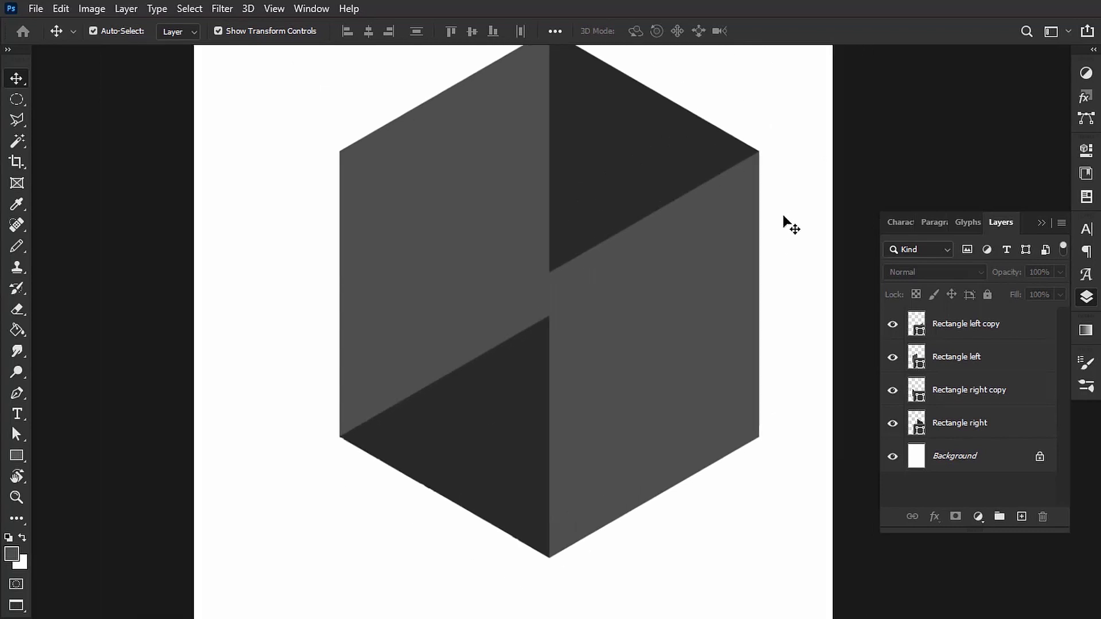
Rename Rectangle left copy to 'Rectangle left buttom' and move it just above Background.
{"action": "left_click", "coordinate": [983, 336]}
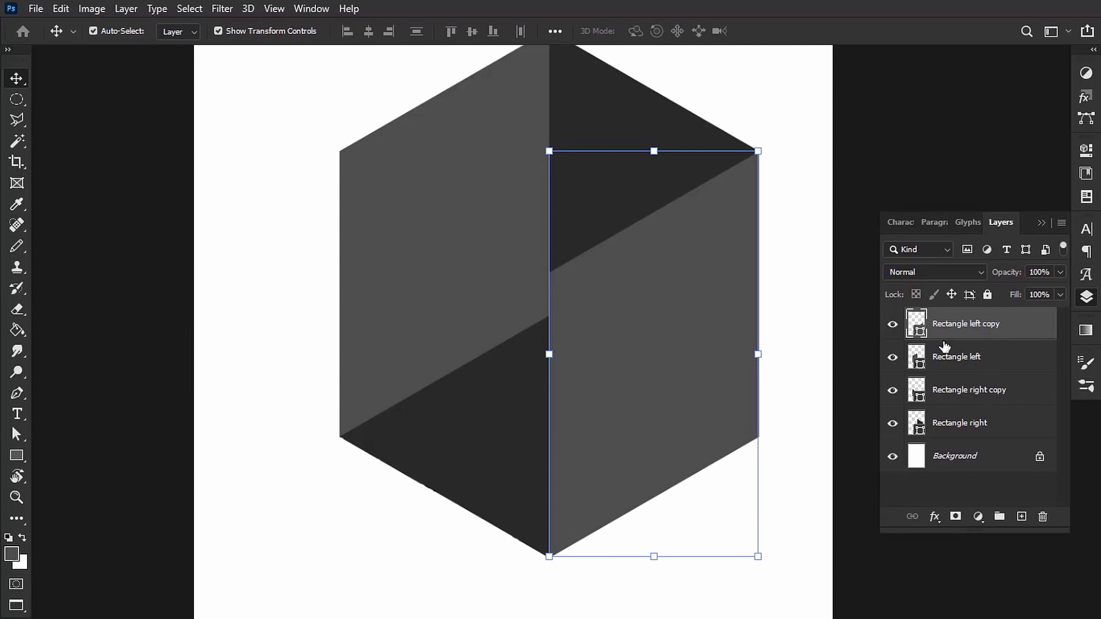
{"action": "double_click", "coordinate": [992, 327]}
{"action": "left_click_drag", "start_coordinate": [970, 324], "coordinate": [1025, 322]}
{"action": "type", "text": "b"}
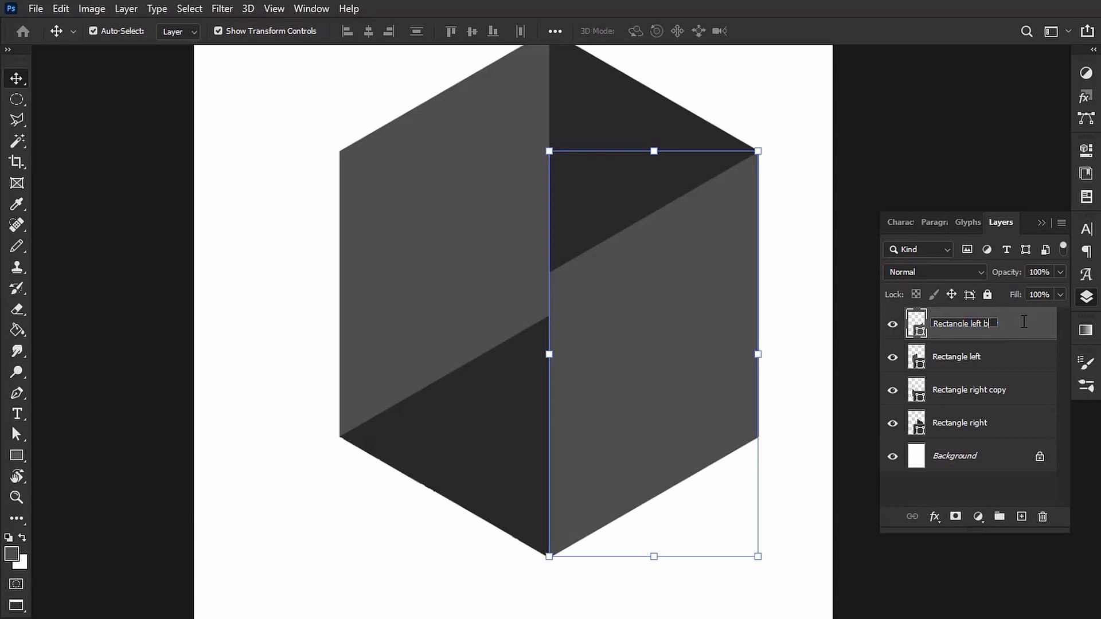
{"action": "type", "text": "uttom"}
{"action": "key", "text": "Return"}
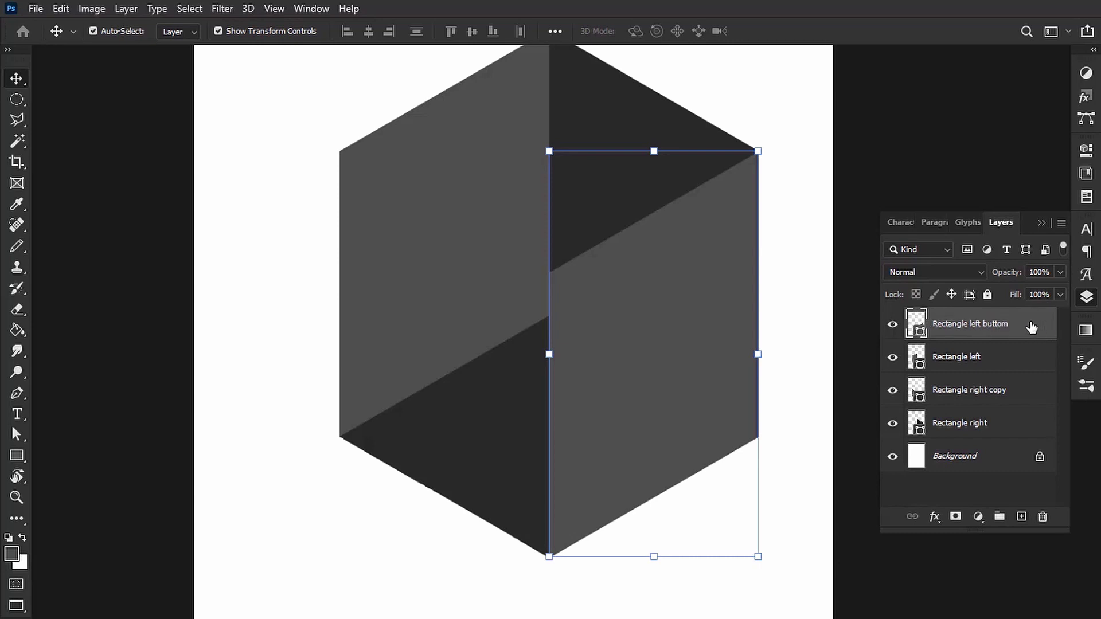
{"action": "left_click_drag", "start_coordinate": [1032, 329], "coordinate": [1014, 434]}
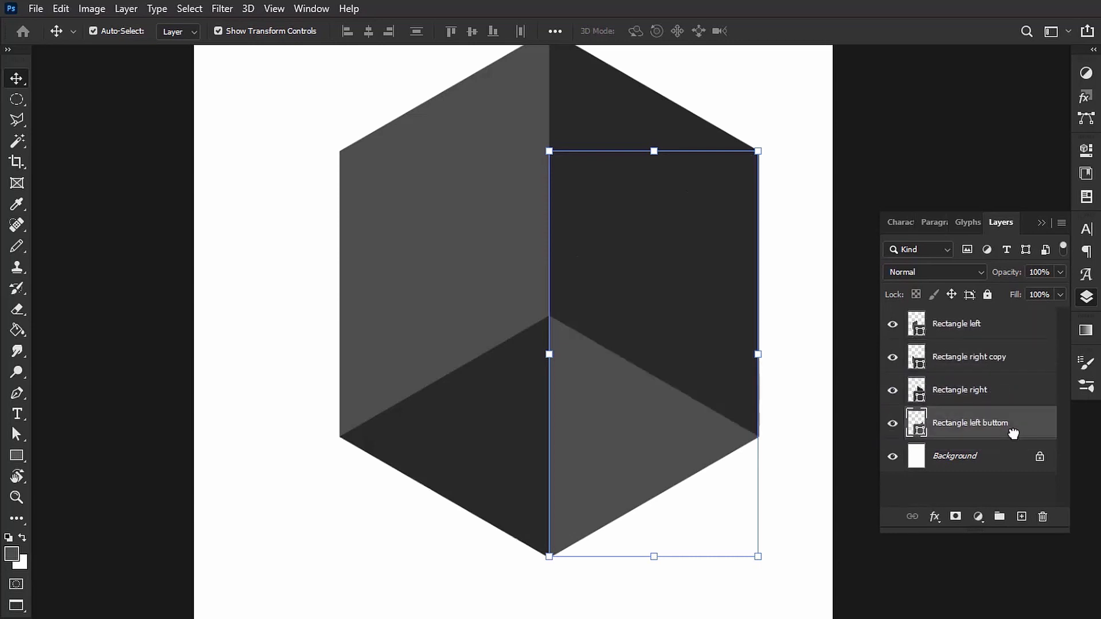
Move Rectangle right copy below Rectangle right and rename it 'Rectangle right Buttom'.
{"action": "left_click", "coordinate": [995, 392]}
{"action": "left_click", "coordinate": [1009, 362]}
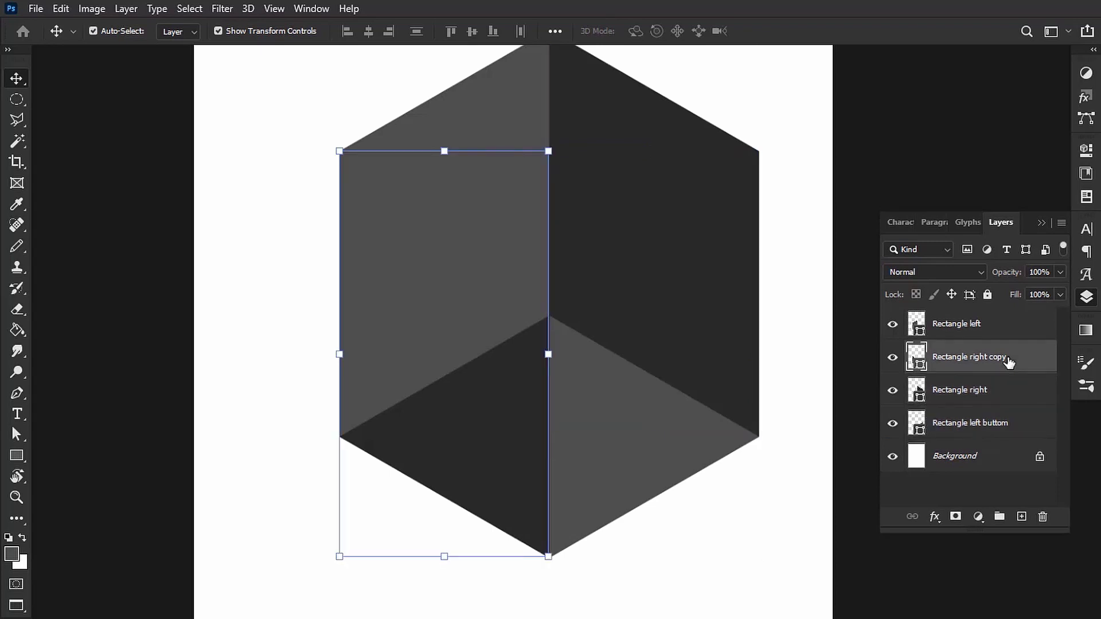
{"action": "left_click_drag", "start_coordinate": [1008, 361], "coordinate": [1028, 394]}
{"action": "double_click", "coordinate": [991, 392]}
{"action": "left_click", "coordinate": [996, 387]}
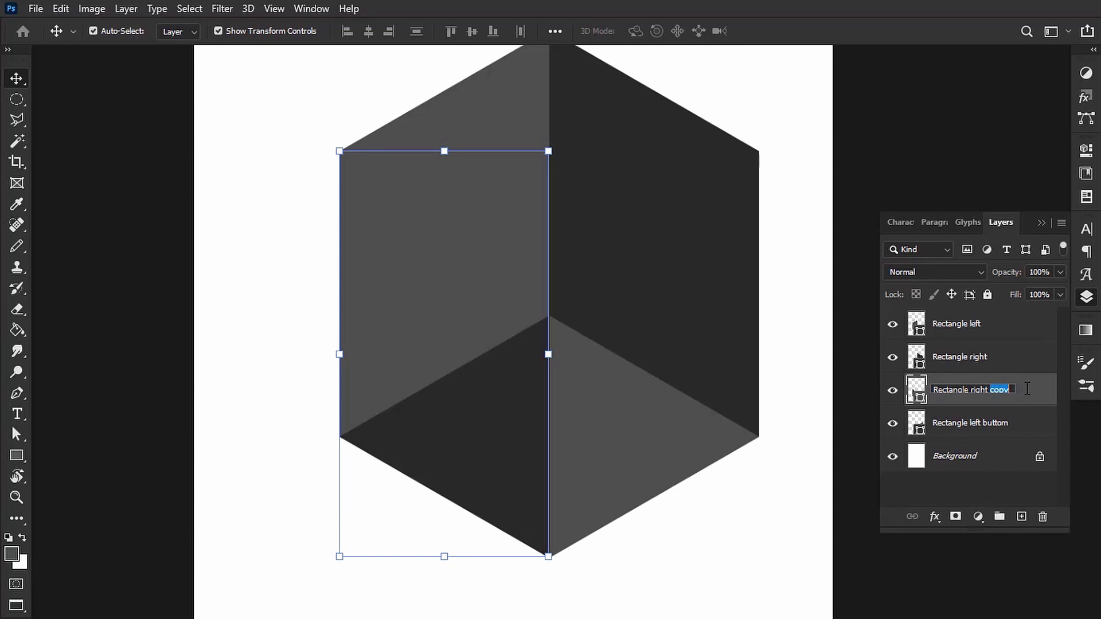
{"action": "type", "text": "Buttom"}
{"action": "key", "text": "Return"}
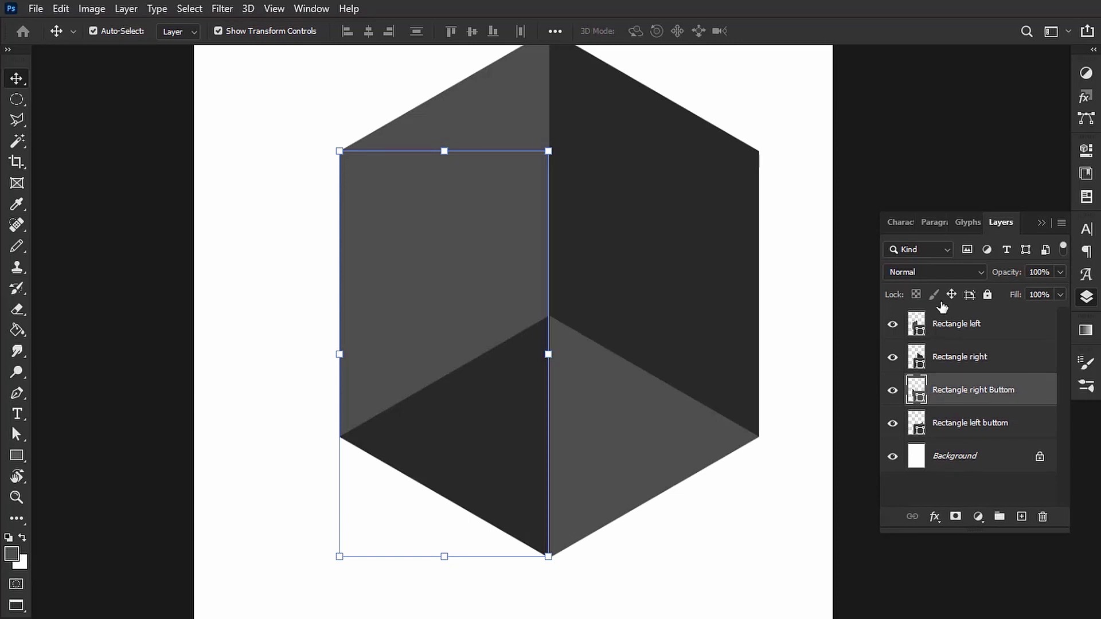
{"action": "left_click", "coordinate": [826, 122]}
Nudge the grey left face and dark lower-left face one step right together.
{"action": "scroll", "coordinate": [755, 198], "scroll_direction": "down", "scroll_amount": 2}
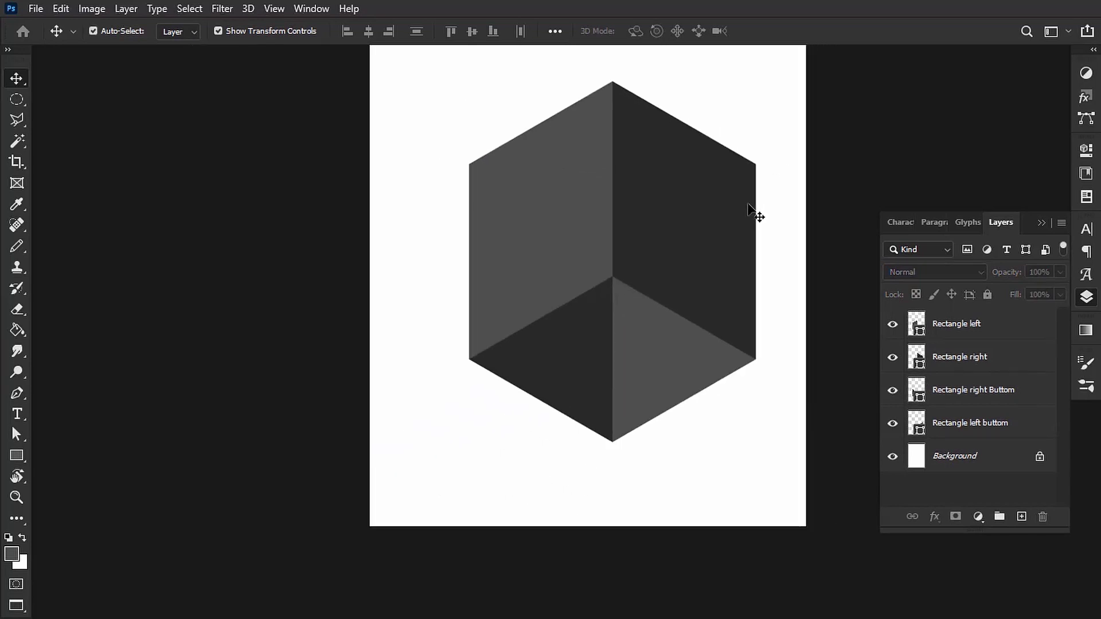
{"action": "scroll", "coordinate": [745, 224], "scroll_direction": "right", "scroll_amount": 2}
{"action": "scroll", "coordinate": [740, 229], "scroll_direction": "down", "scroll_amount": 4}
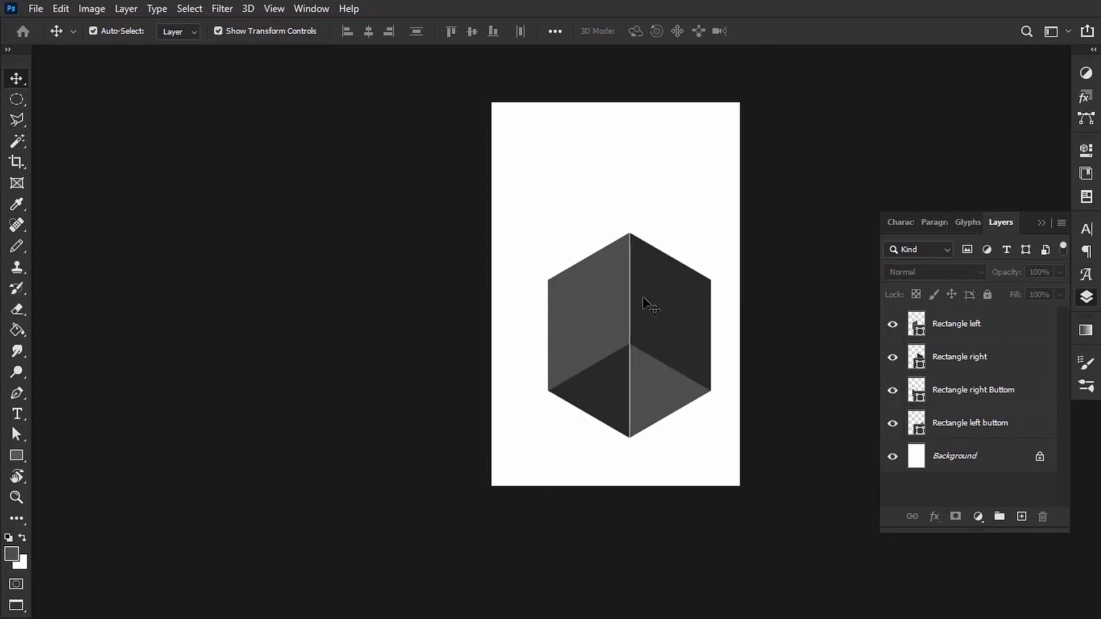
{"action": "left_click", "coordinate": [560, 312]}
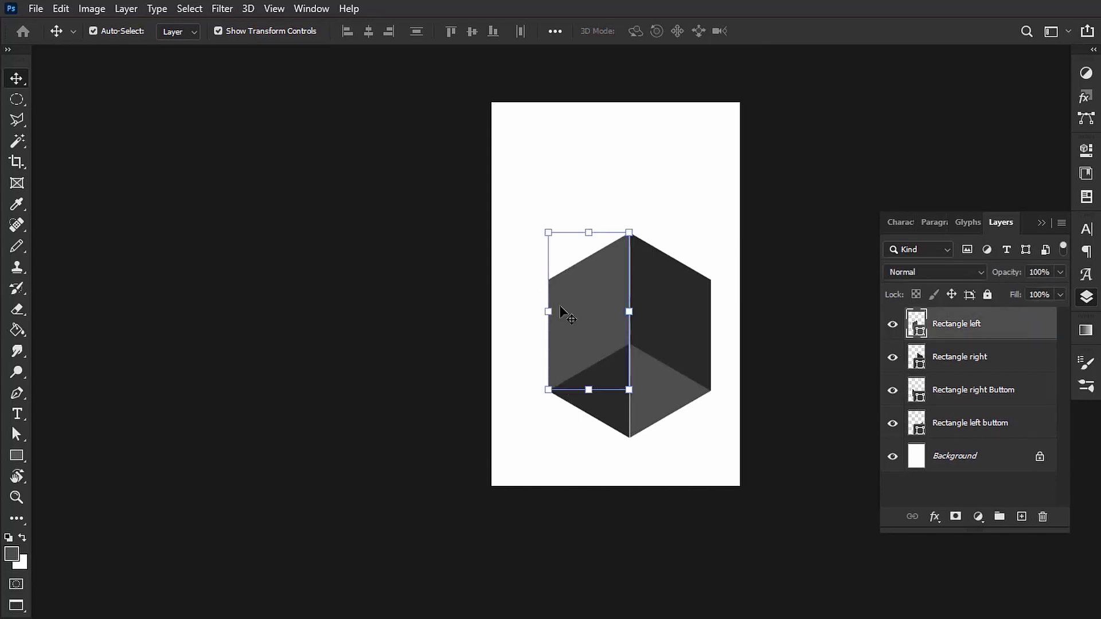
{"action": "left_click", "coordinate": [603, 423], "text": "shift"}
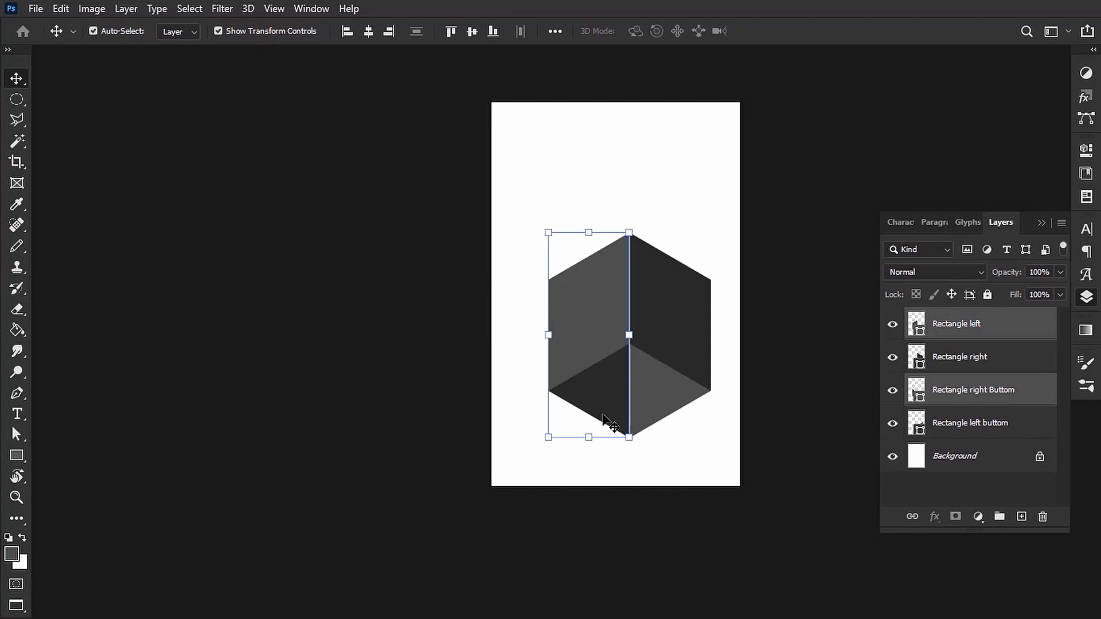
{"action": "key", "text": "Right"}
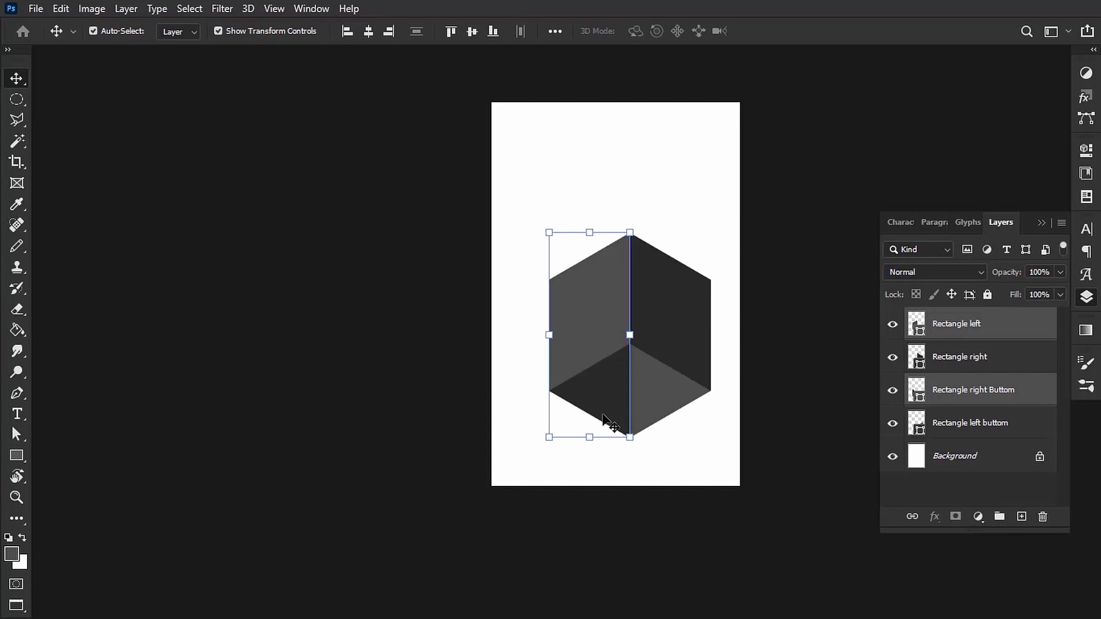
{"action": "left_click", "coordinate": [619, 163]}
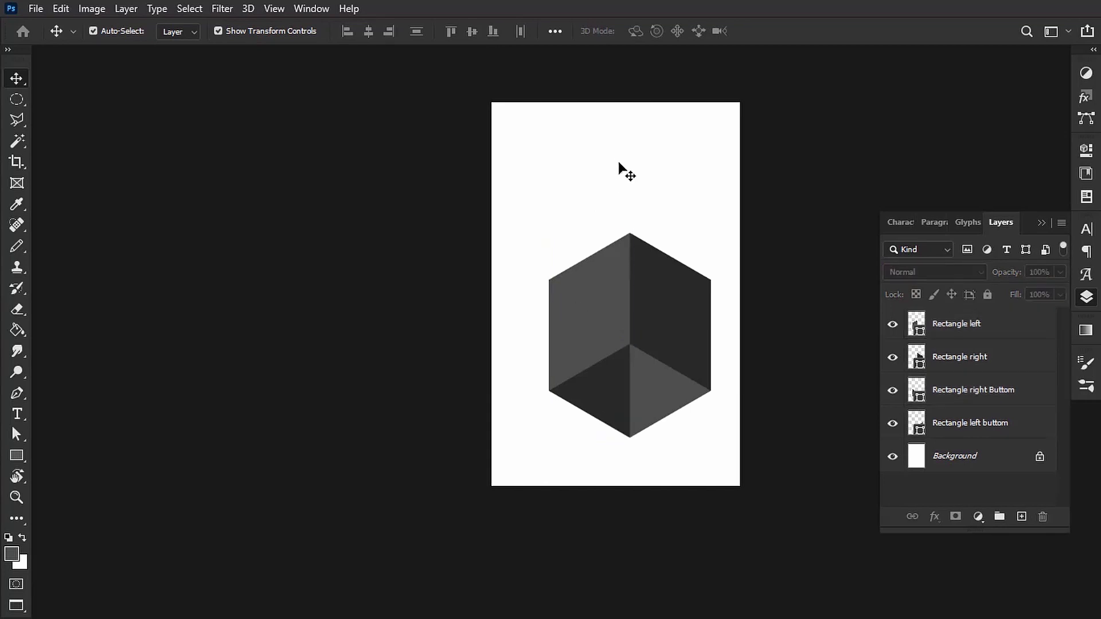
Convert Rectangle left buttom and Rectangle right Buttom into one smart object.
{"action": "key", "text": "ctrl"}
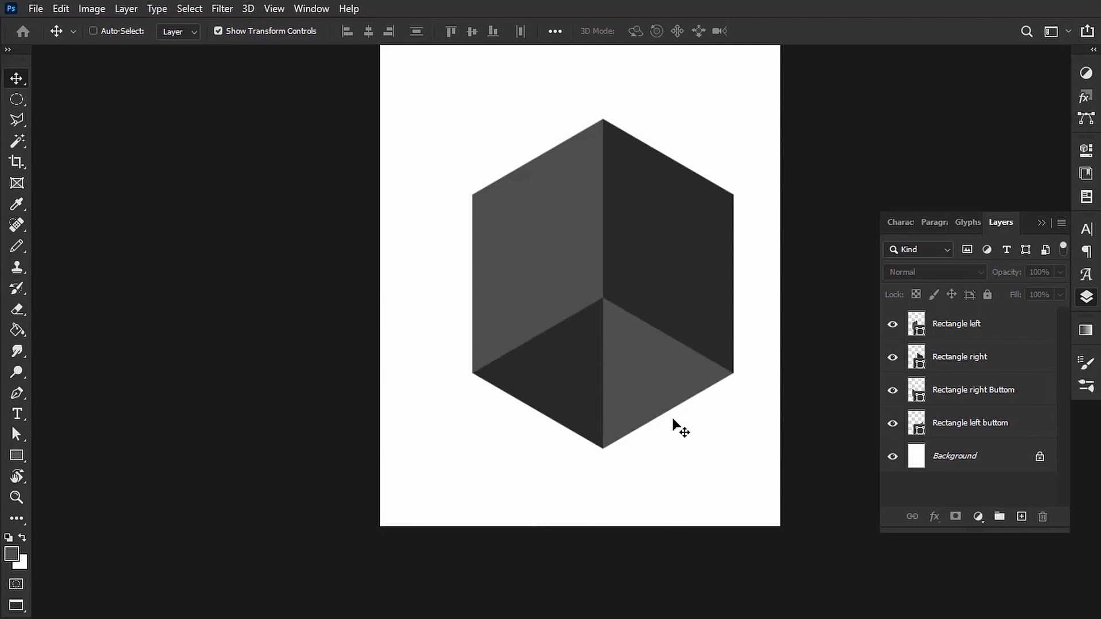
{"action": "scroll", "coordinate": [681, 428], "scroll_direction": "up", "scroll_amount": 1}
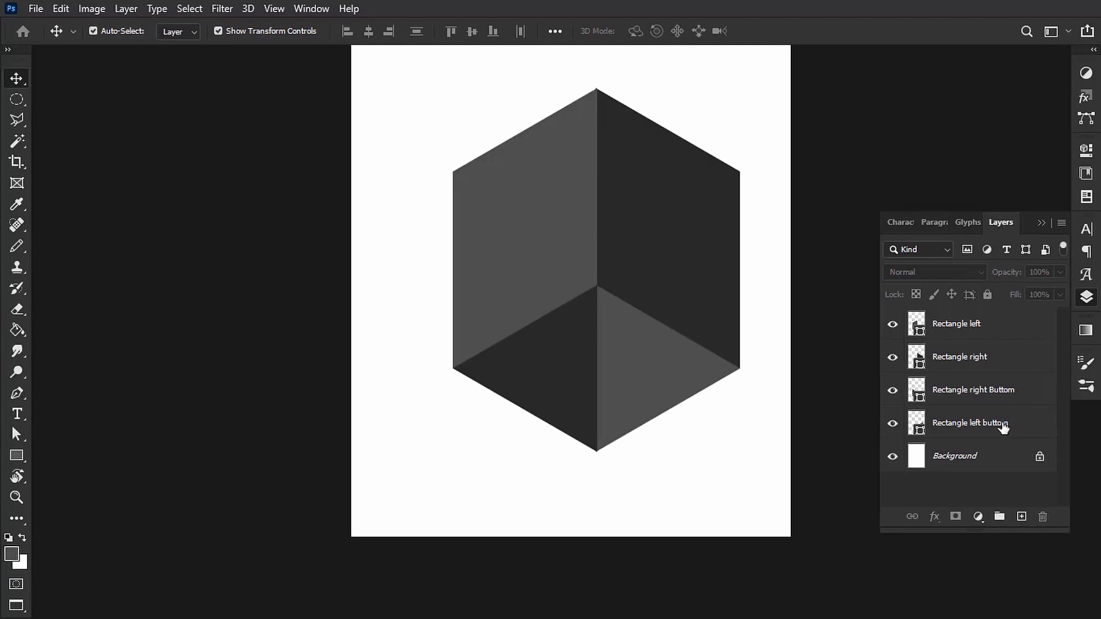
{"action": "key", "text": "h"}
{"action": "left_click", "coordinate": [988, 433]}
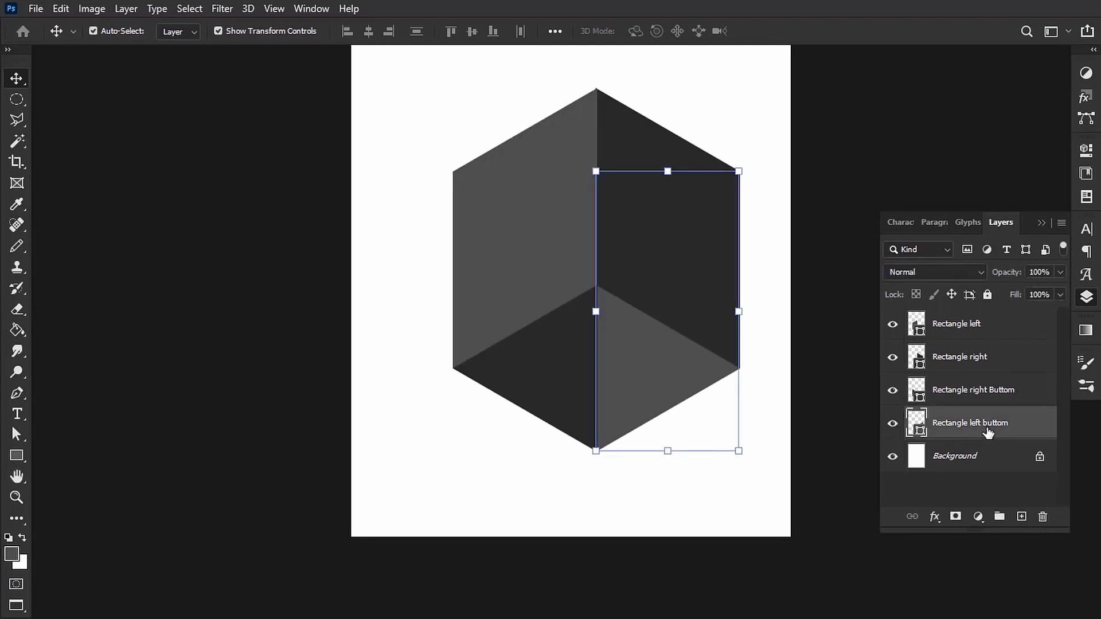
{"action": "left_click", "coordinate": [1004, 396], "text": "shift"}
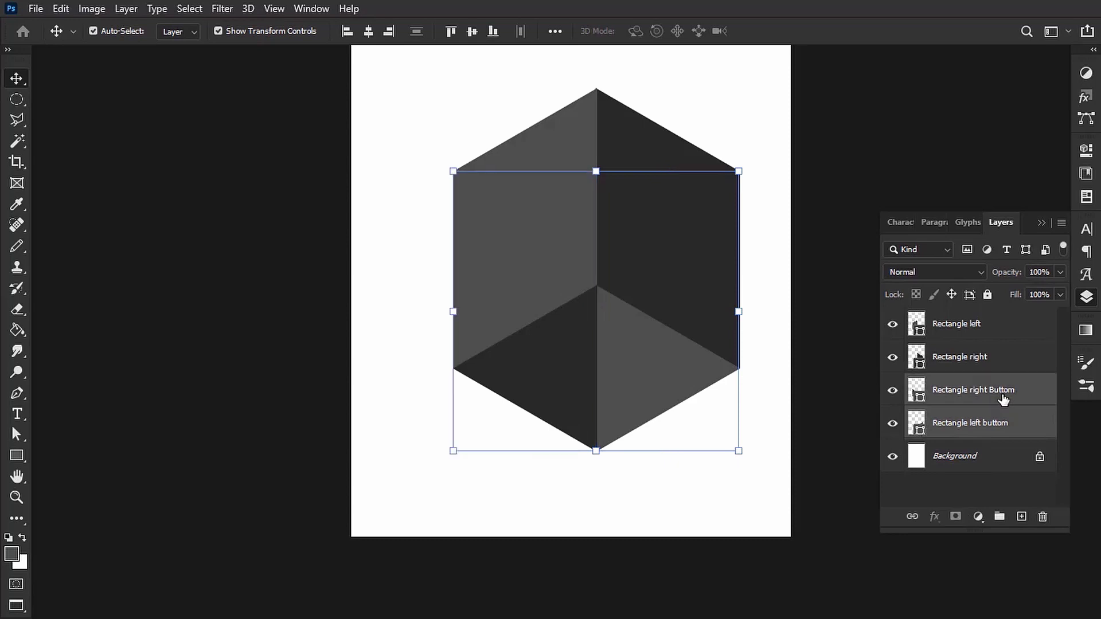
{"action": "right_click", "coordinate": [1004, 399]}
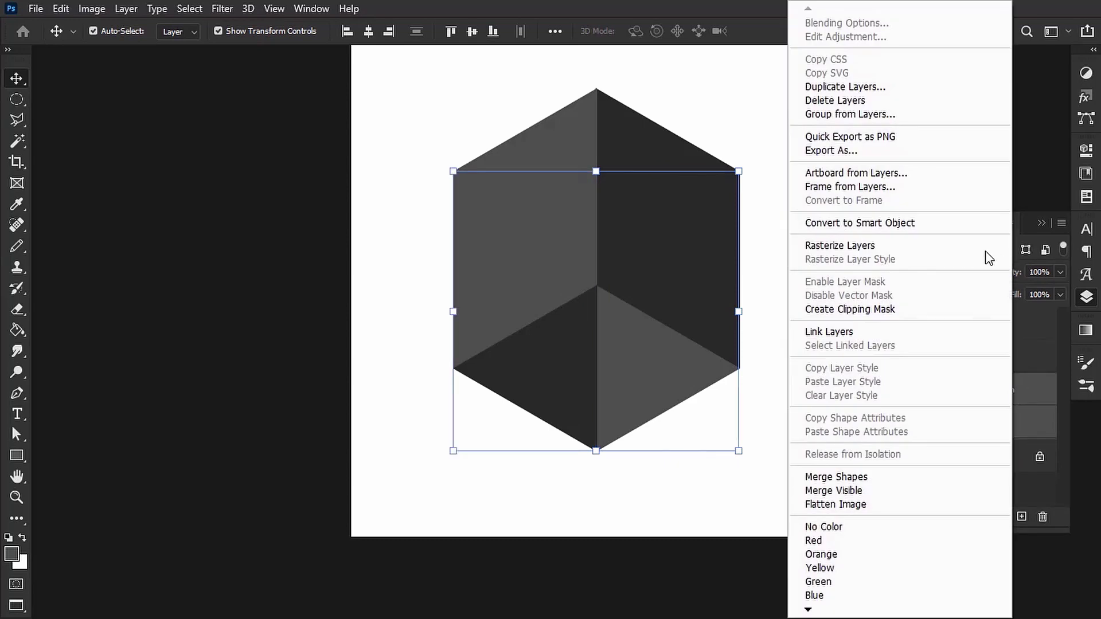
{"action": "left_click", "coordinate": [944, 223]}
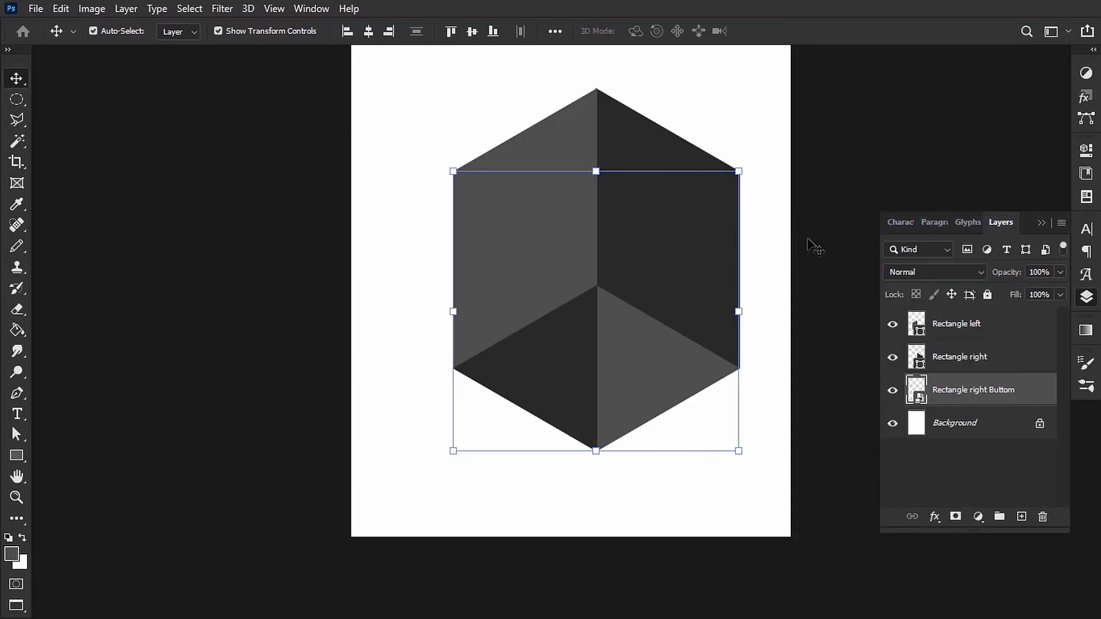
{"action": "left_click", "coordinate": [789, 184]}
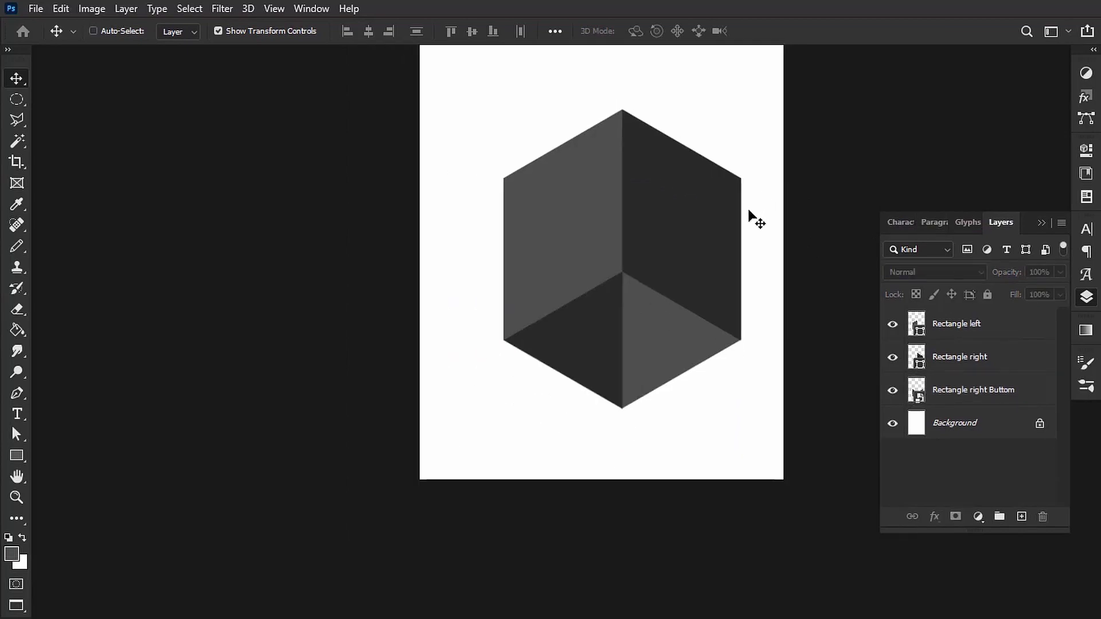